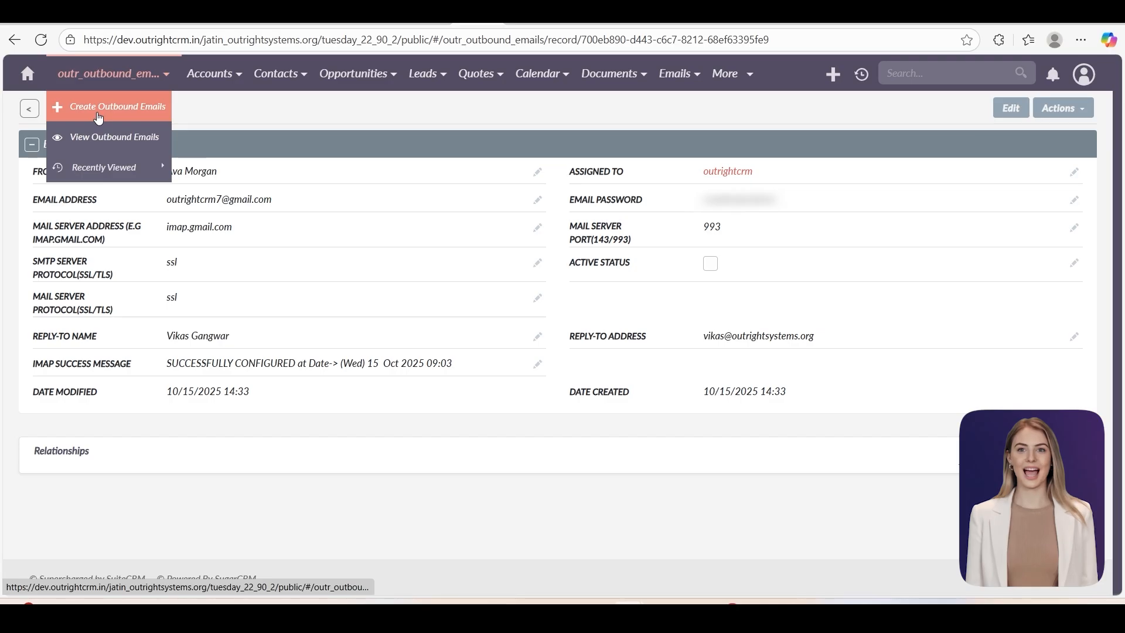
# - Set both outbound sender protocols to ssl, add a reply-to name and e-mail address, and save
pyautogui.click(98, 111)
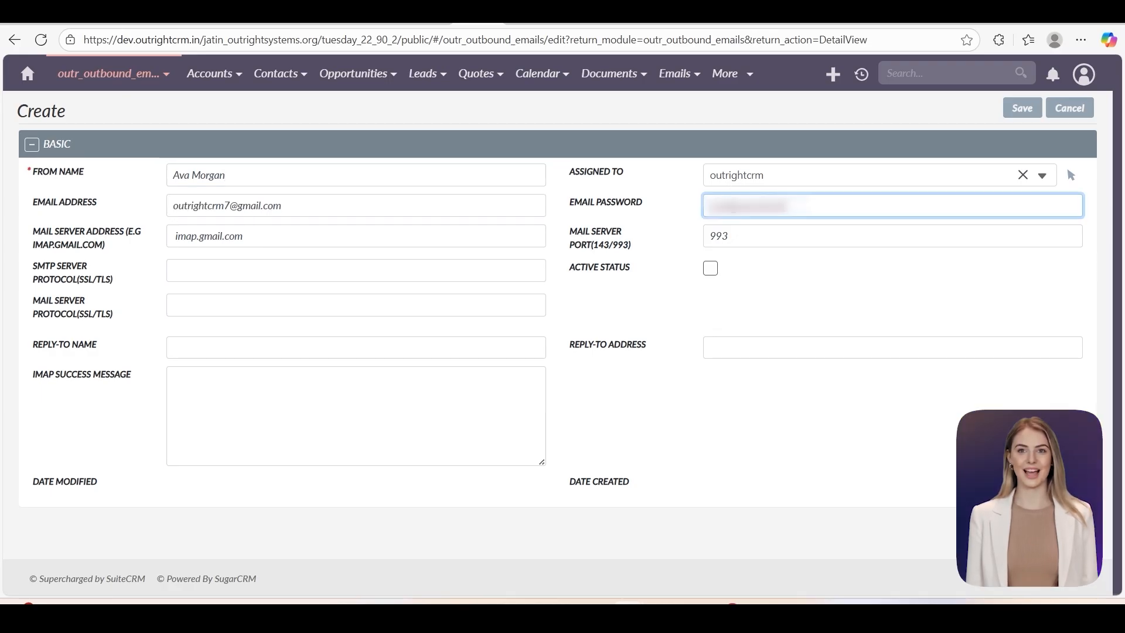
pyautogui.click(302, 270)
pyautogui.write('ssl')
pyautogui.click(274, 310)
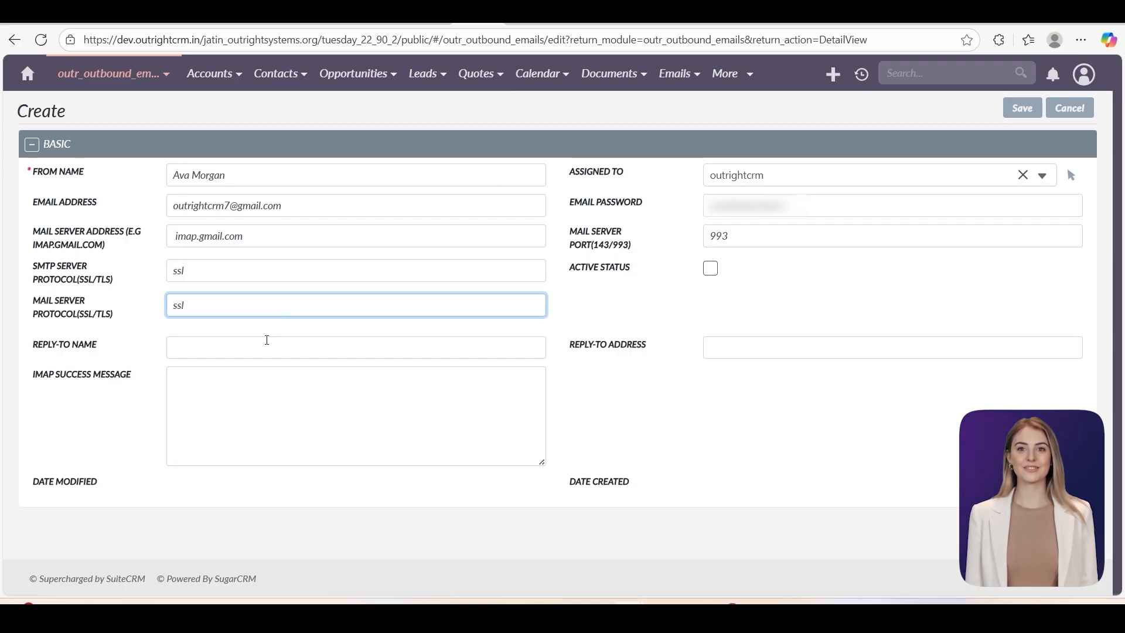
pyautogui.click(259, 354)
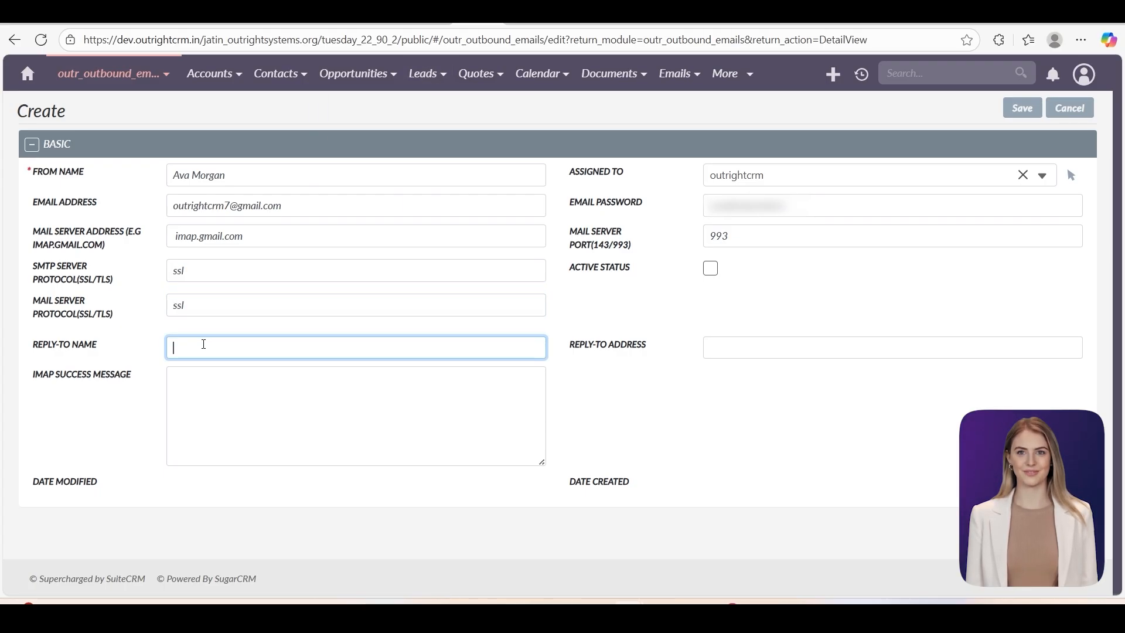
pyautogui.click(727, 354)
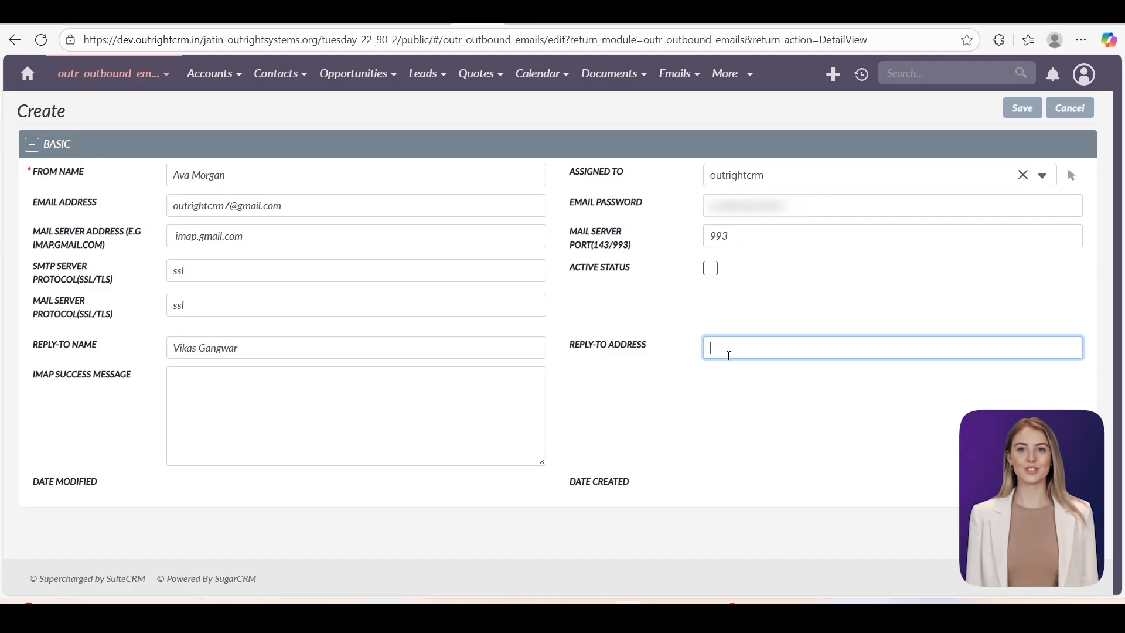
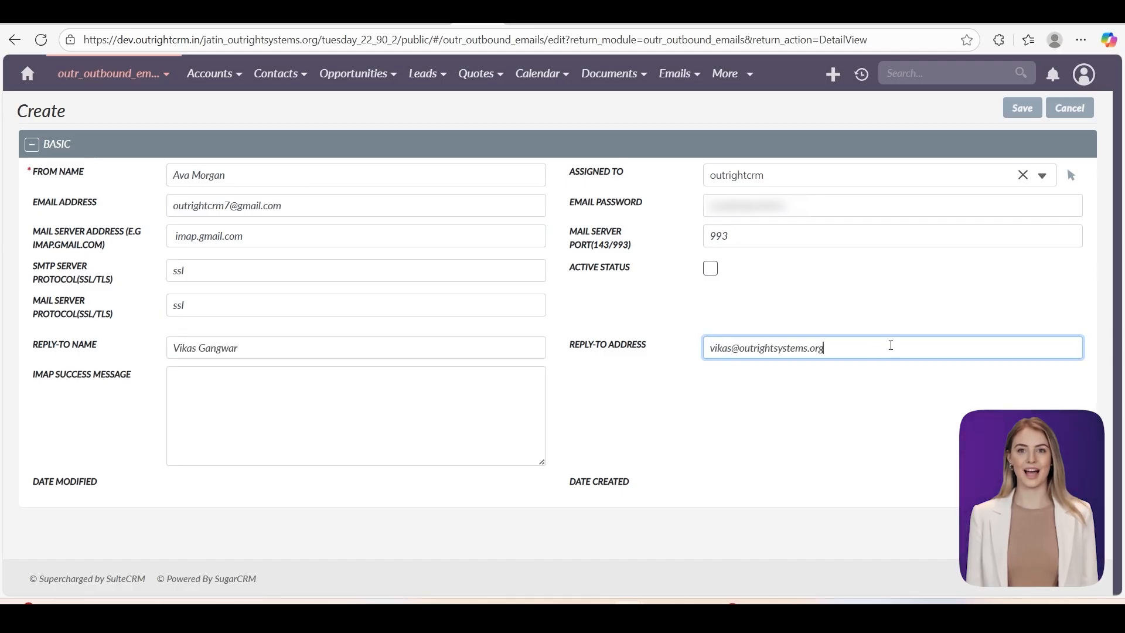
pyautogui.click(1029, 110)
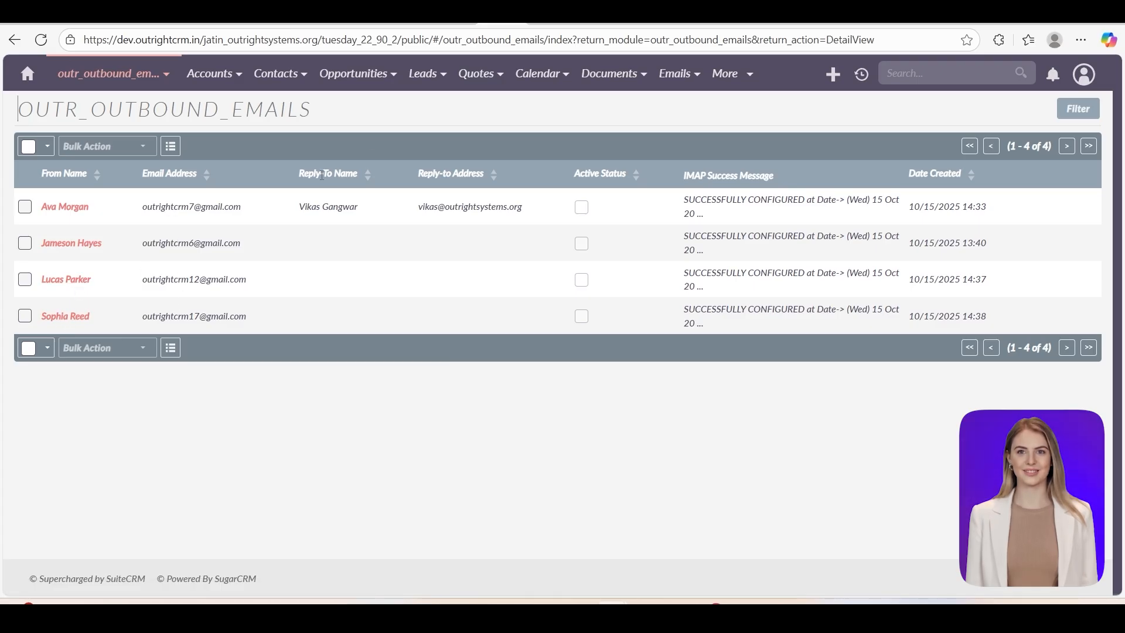
# - Highlight the saved reply-to name and address in the outbound email accounts list
pyautogui.moveTo(297, 205); pyautogui.dragTo(354, 207)
pyautogui.click(414, 210)
pyautogui.moveTo(445, 206); pyautogui.dragTo(420, 223)
pyautogui.click(526, 216)
pyautogui.click(432, 422)
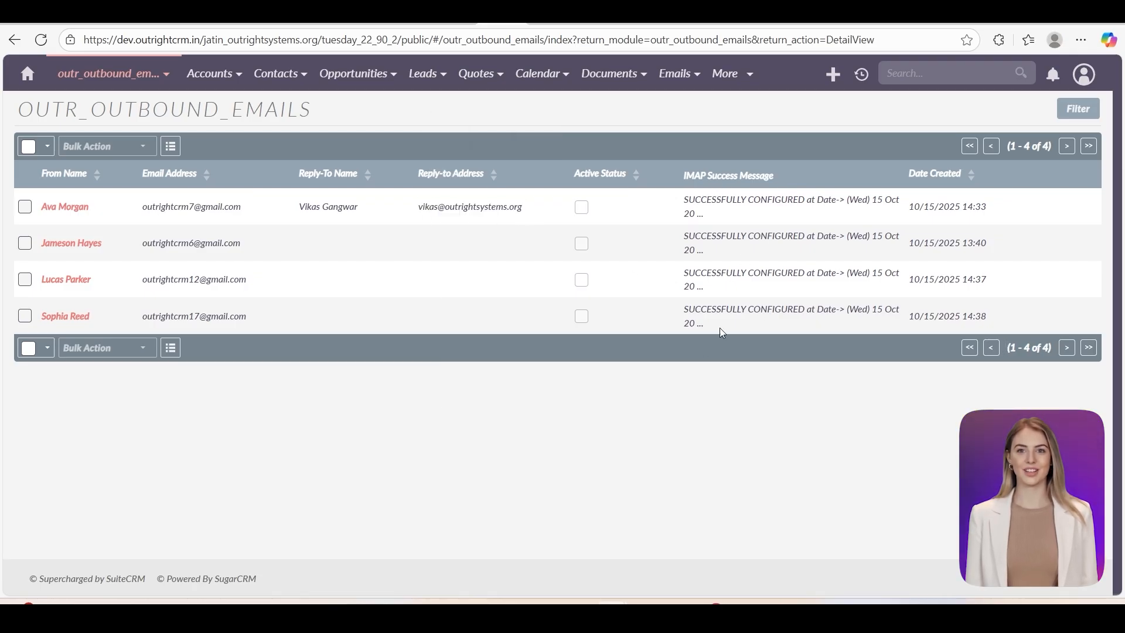
# - Browse Accounts and the eight-contact Contacts list, then go to the empty Targets - Lists page
pyautogui.moveTo(214, 73)
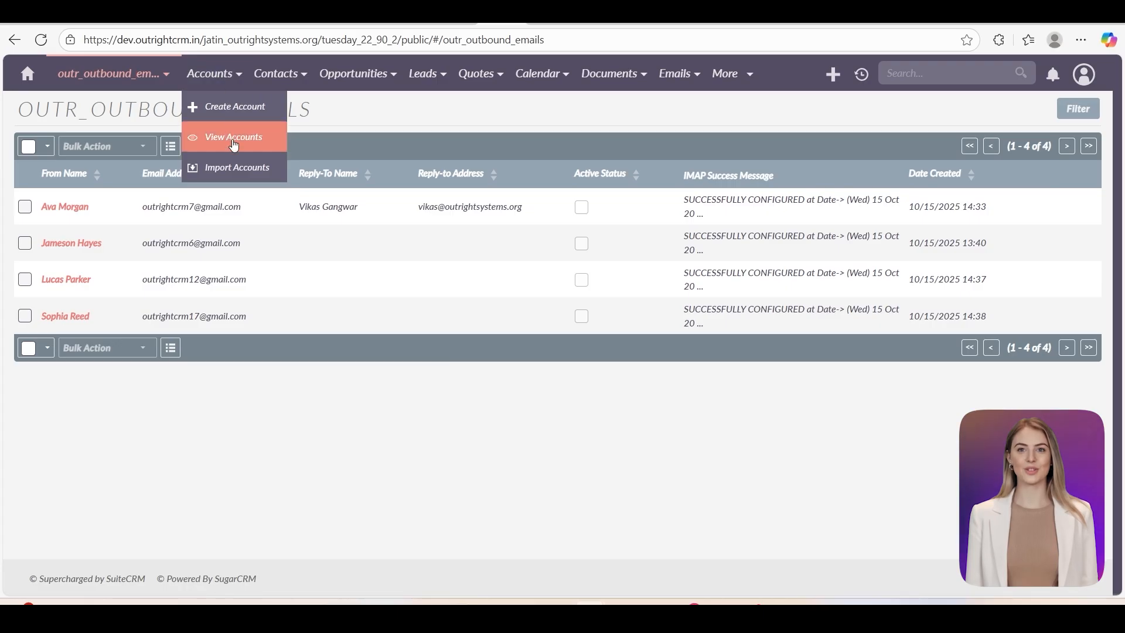
pyautogui.click(238, 166)
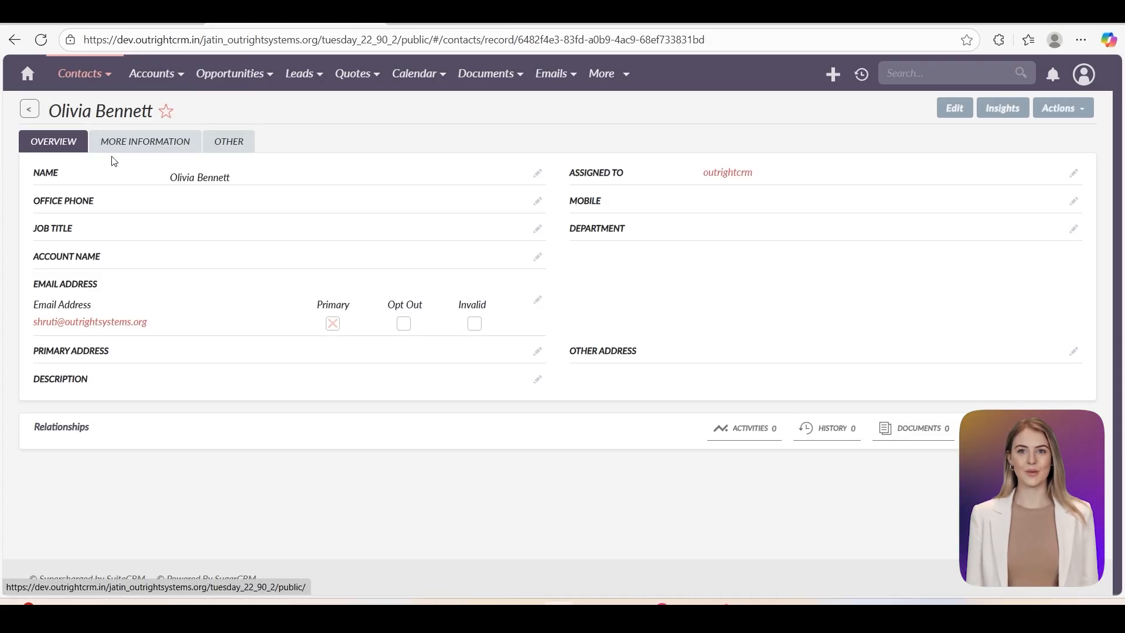
pyautogui.moveTo(85, 73)
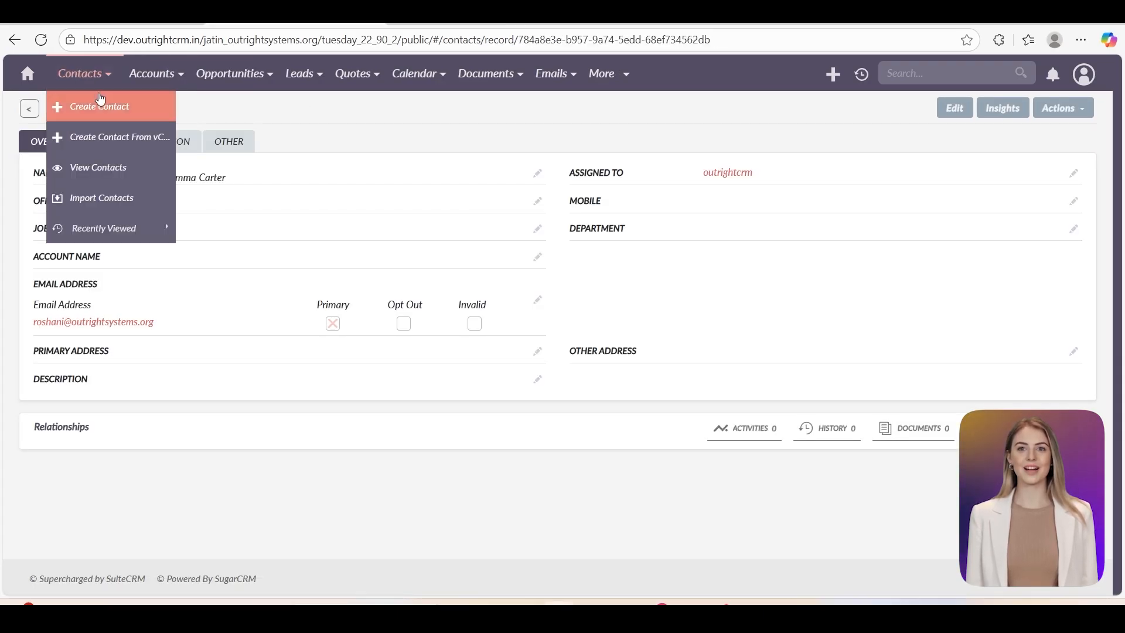
pyautogui.click(98, 170)
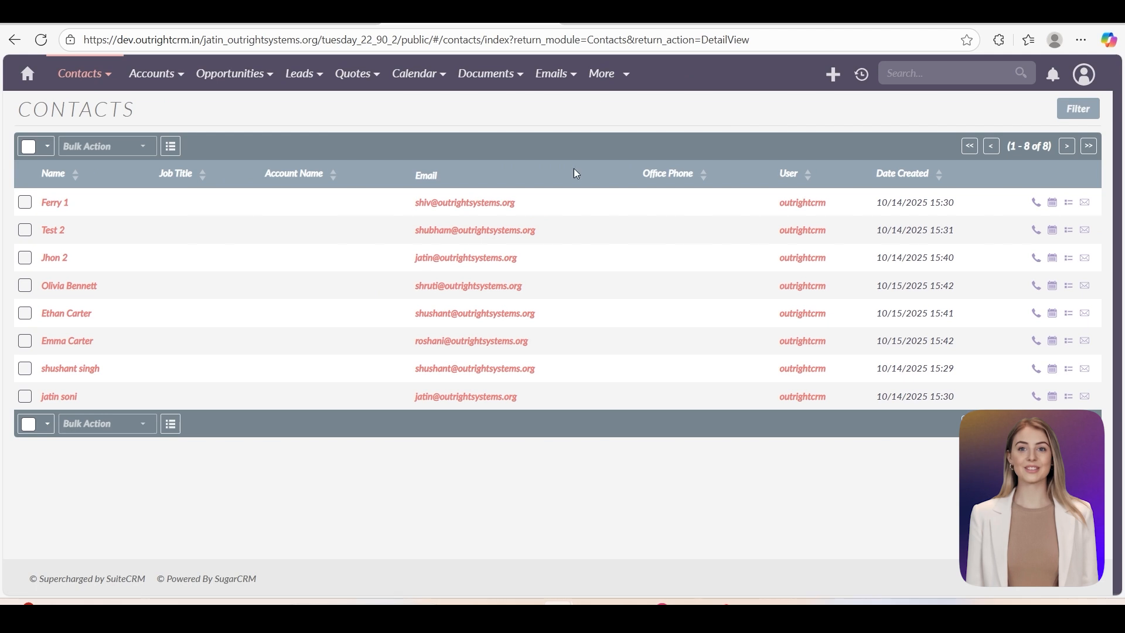
pyautogui.moveTo(613, 74)
pyautogui.scroll(-3, 608, 176)
pyautogui.click(606, 295)
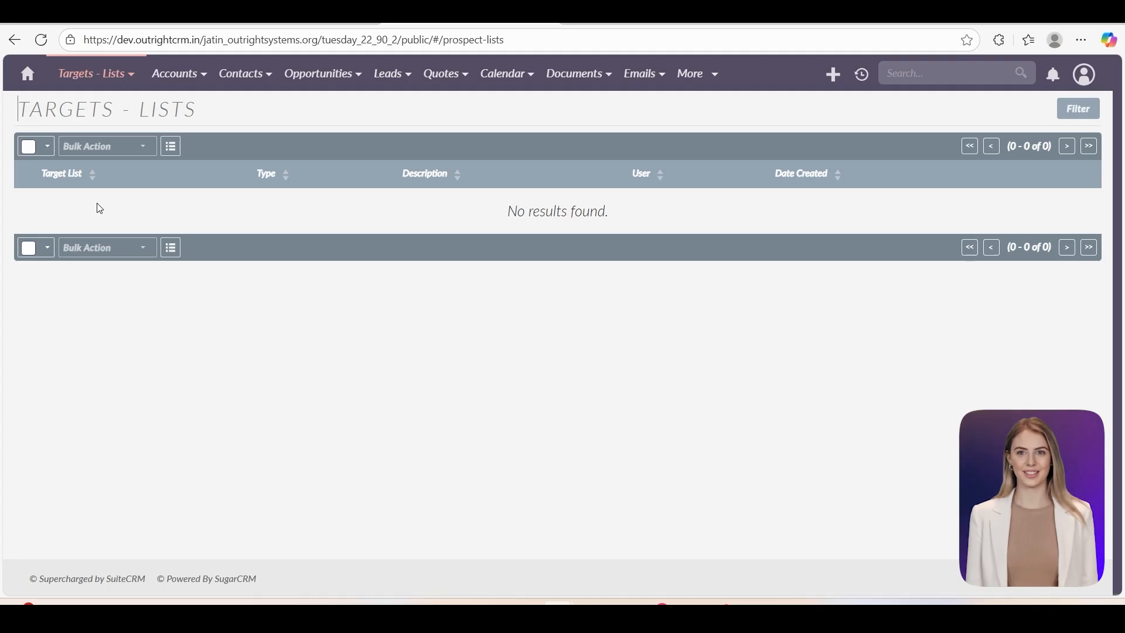
# - Create and save a target list named 'TL 1' with type Default
pyautogui.moveTo(94, 73)
pyautogui.click(76, 105)
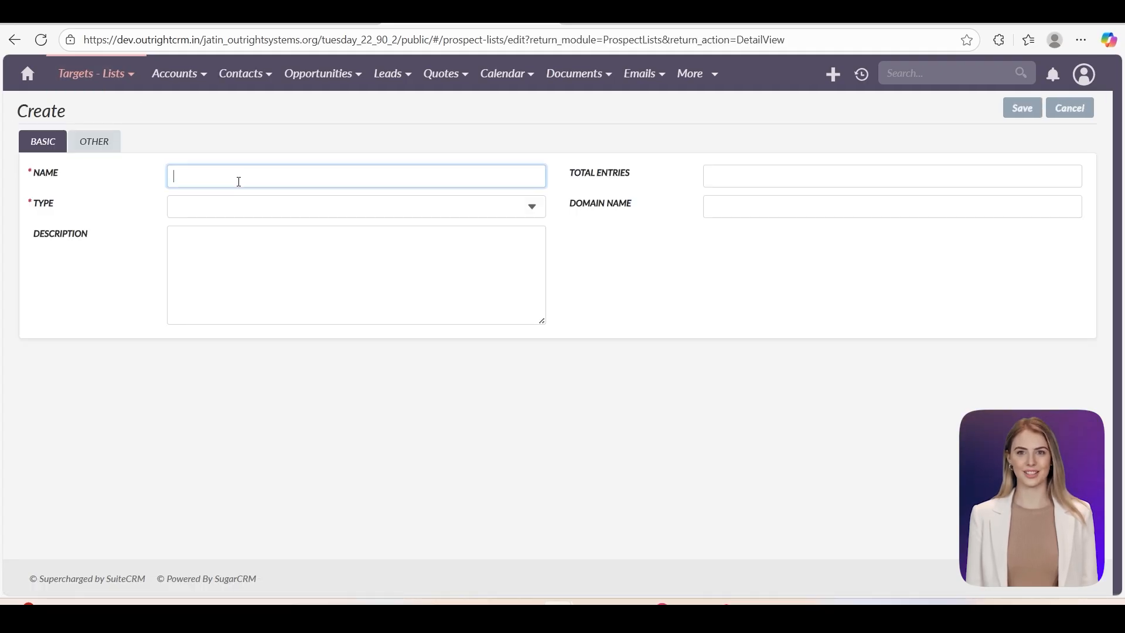
pyautogui.write('TL 1')
pyautogui.click(234, 206)
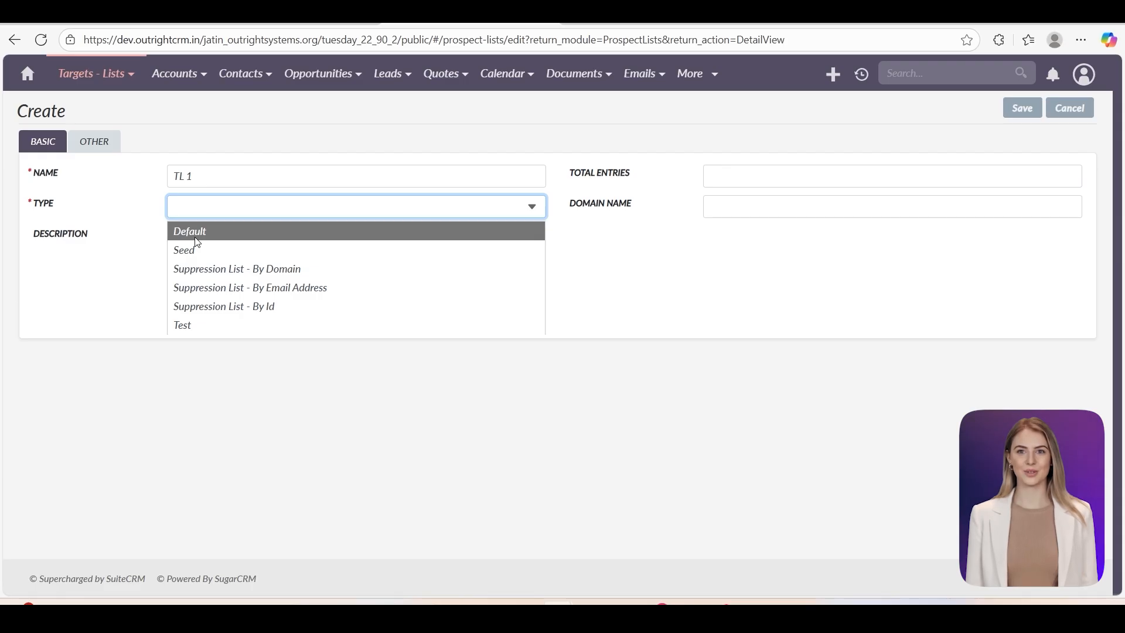
pyautogui.click(196, 237)
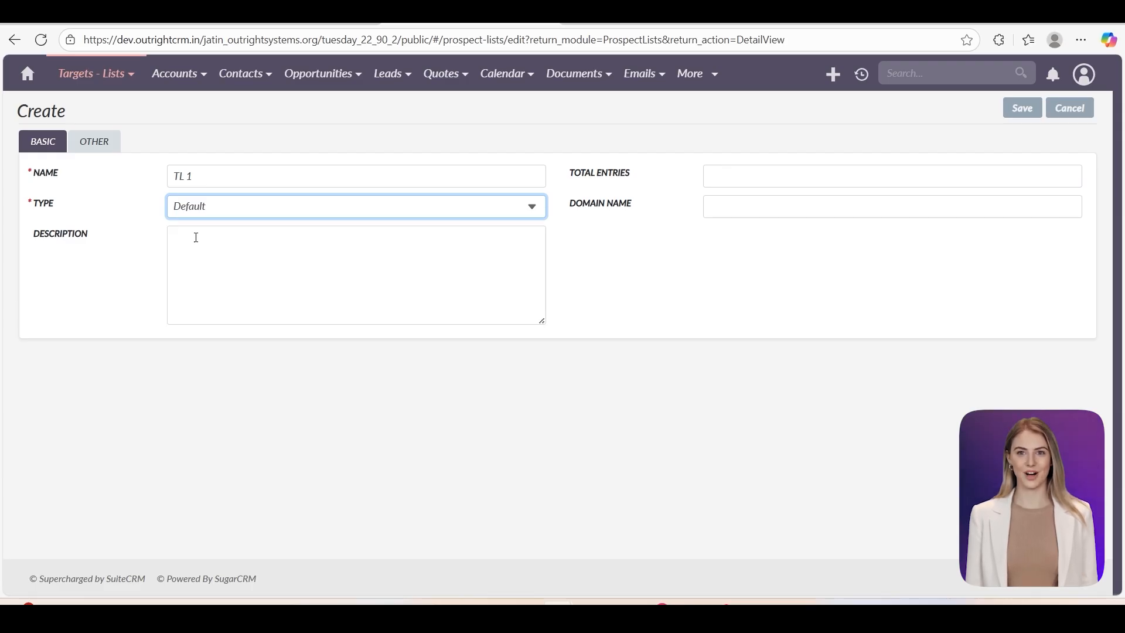
pyautogui.click(1024, 109)
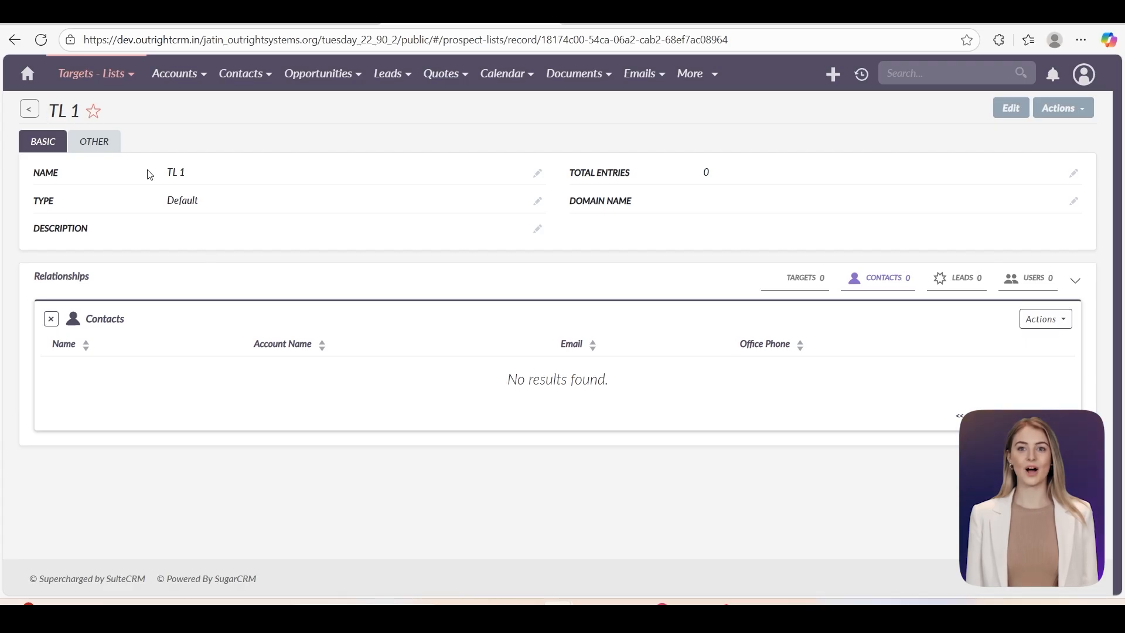
pyautogui.click(1047, 321)
# - Link all eight contacts to TL 1 through the Contacts subpanel's Link popup
pyautogui.click(994, 360)
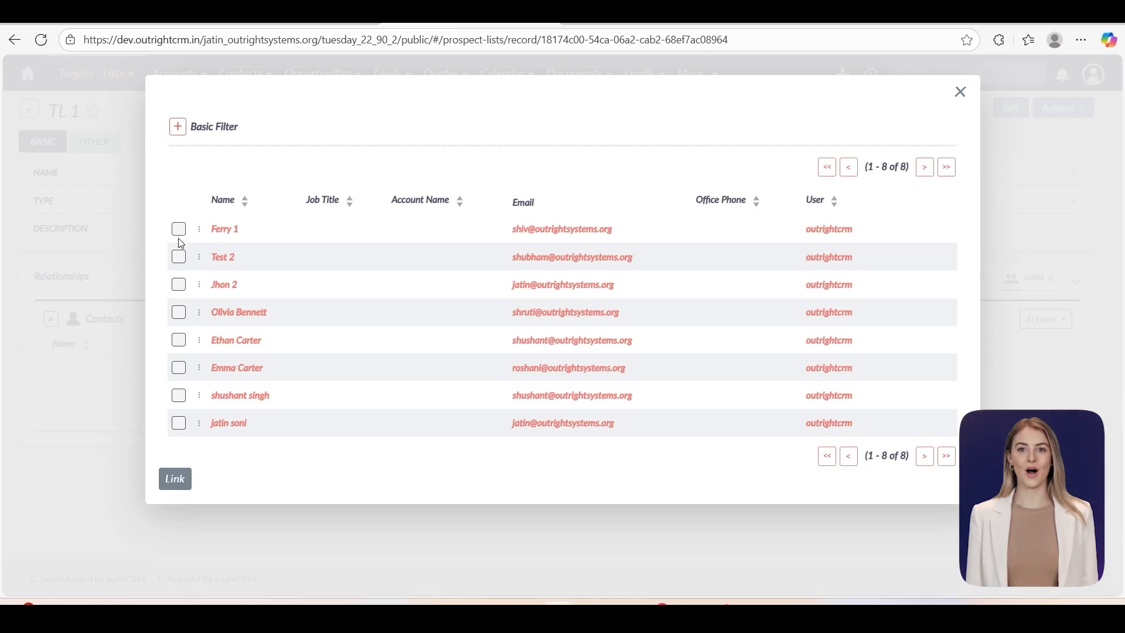
pyautogui.click(179, 229)
pyautogui.click(179, 257)
pyautogui.click(179, 284)
pyautogui.click(178, 311)
pyautogui.click(178, 340)
pyautogui.click(179, 367)
pyautogui.click(178, 395)
pyautogui.click(179, 422)
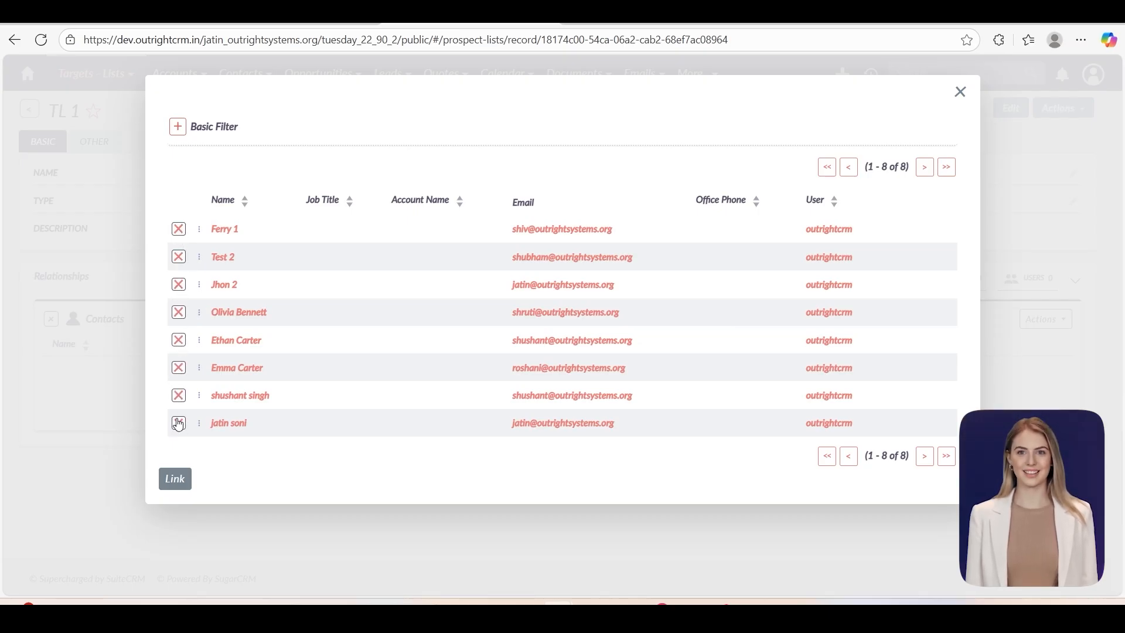
pyautogui.click(175, 479)
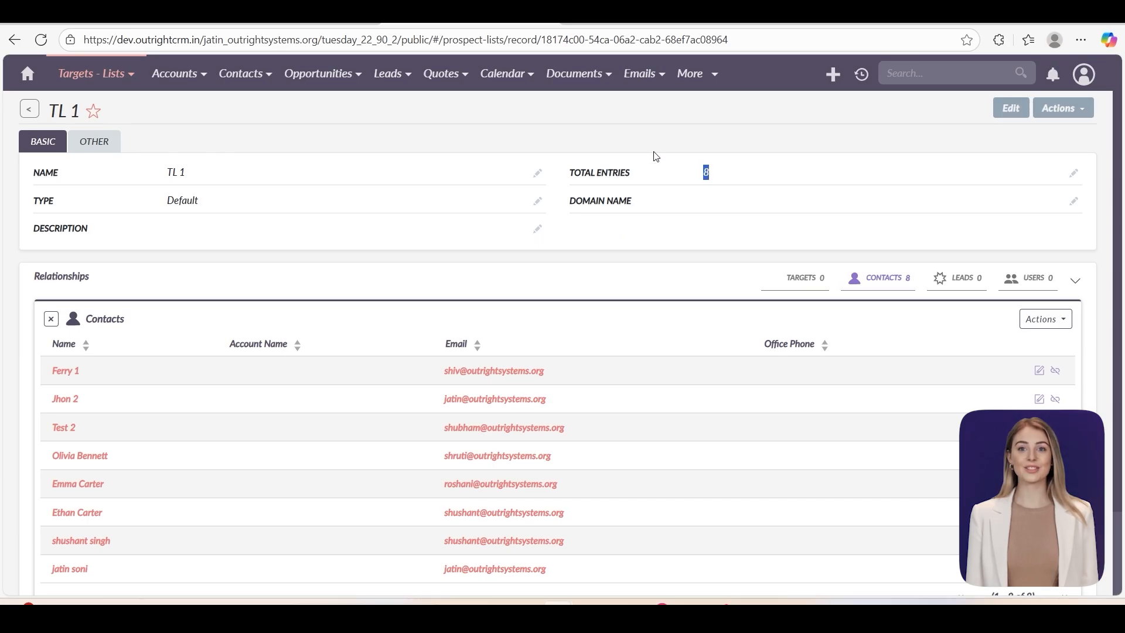
pyautogui.click(702, 81)
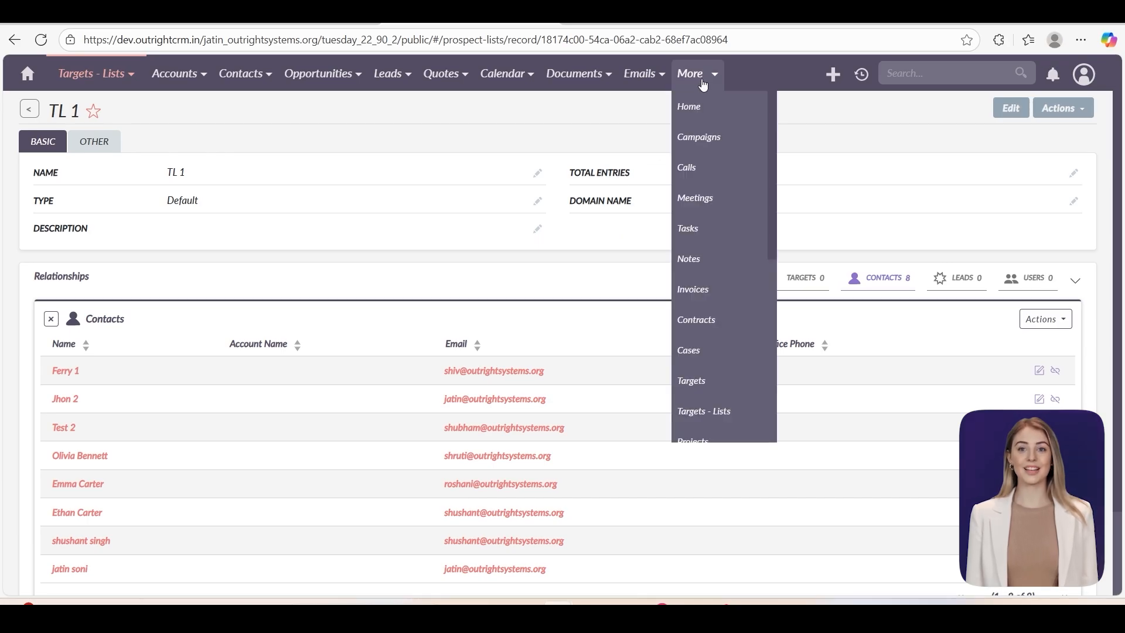
# - Go to Campaigns, create a new campaign and pick the Email campaign type
pyautogui.click(699, 138)
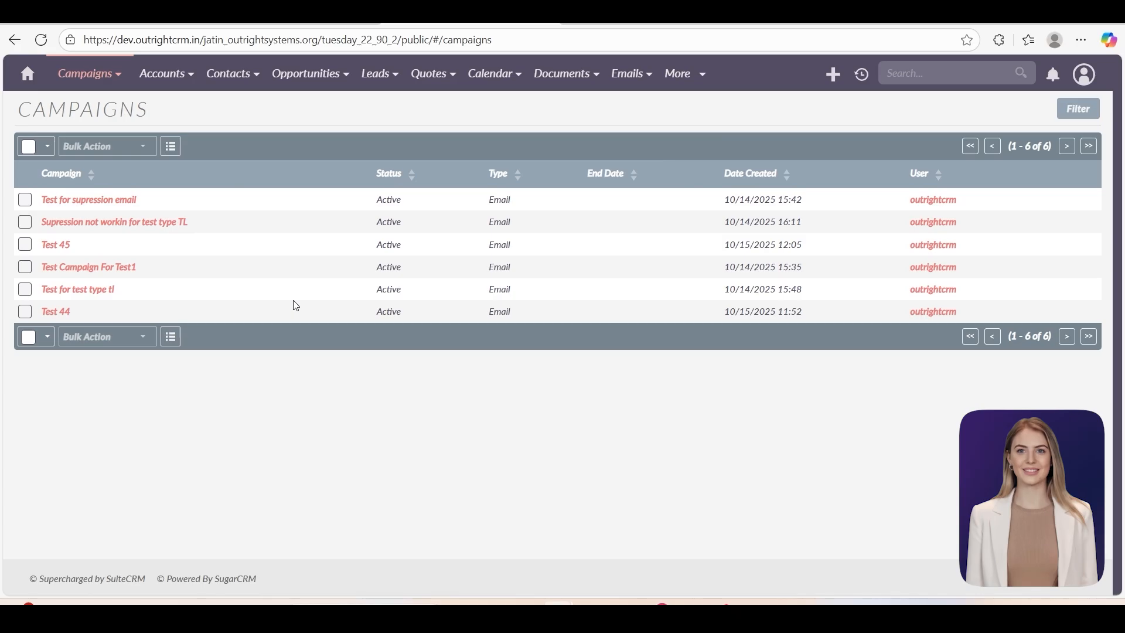
pyautogui.moveTo(88, 73)
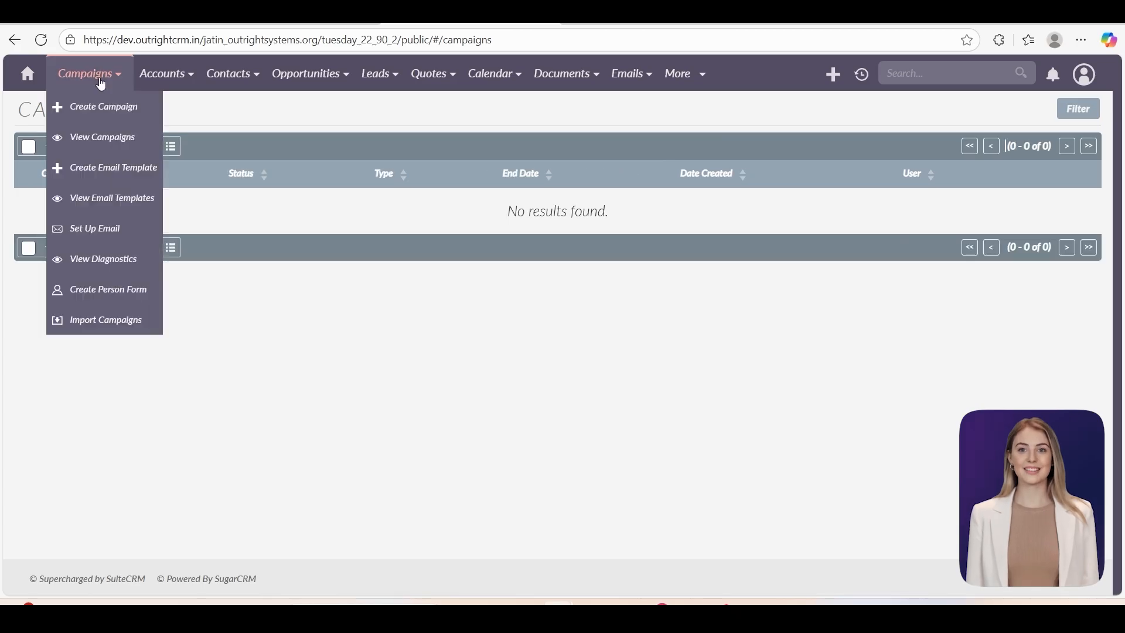
pyautogui.click(93, 108)
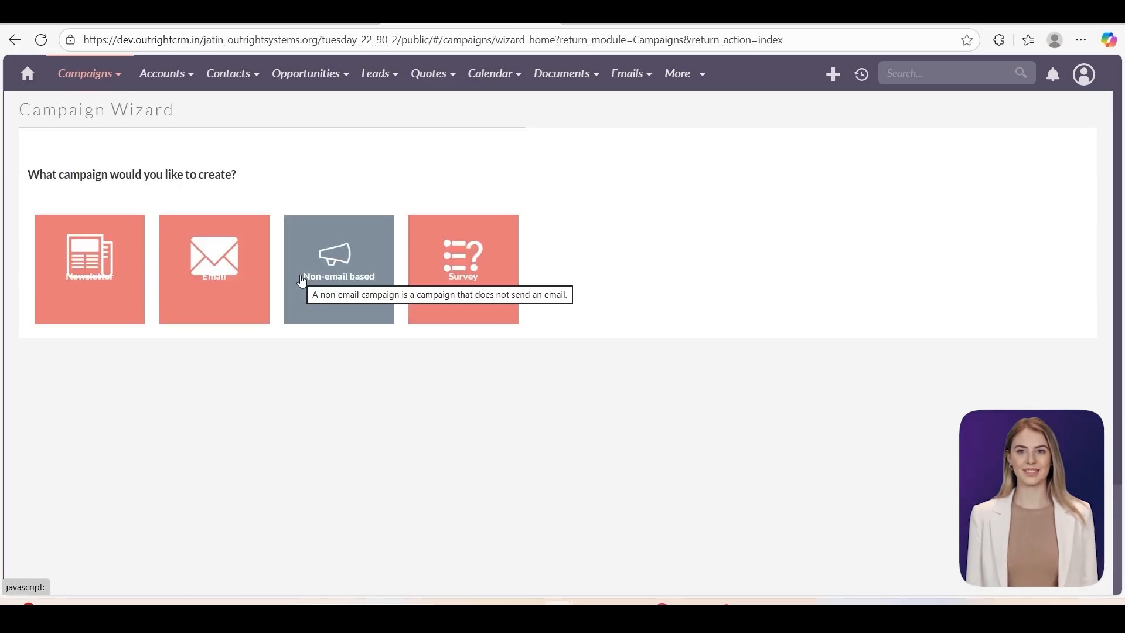
pyautogui.click(224, 288)
# - Name the email campaign 'Test 1', set status Active, describe it 'I am testing for multi contact'
pyautogui.click(213, 322)
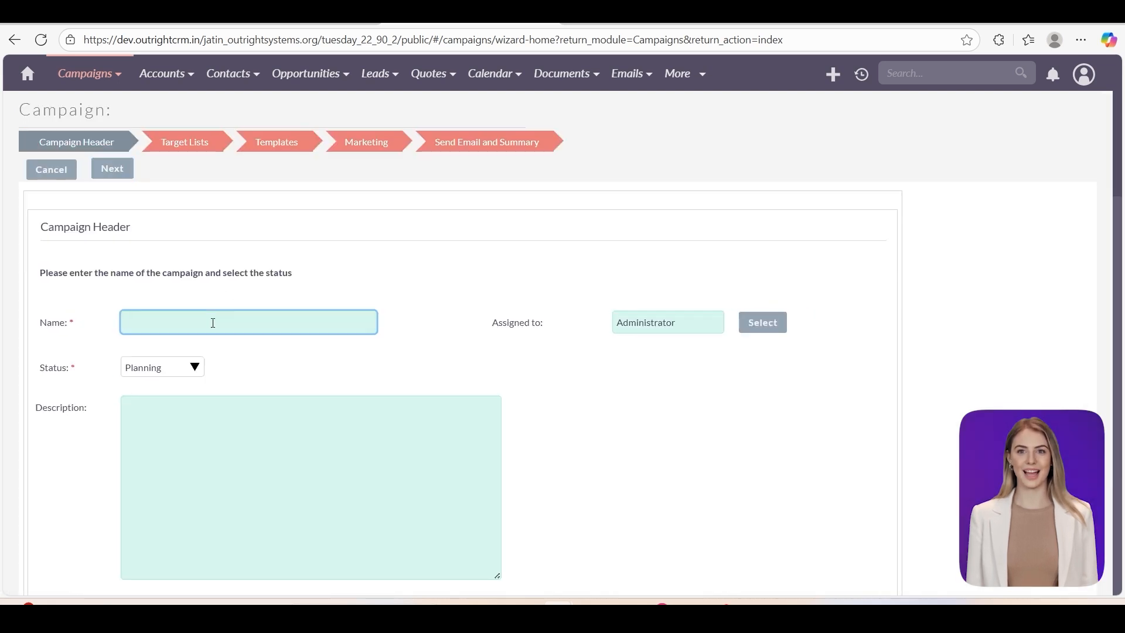
pyautogui.write('Test 1')
pyautogui.scroll(-1, 213, 323)
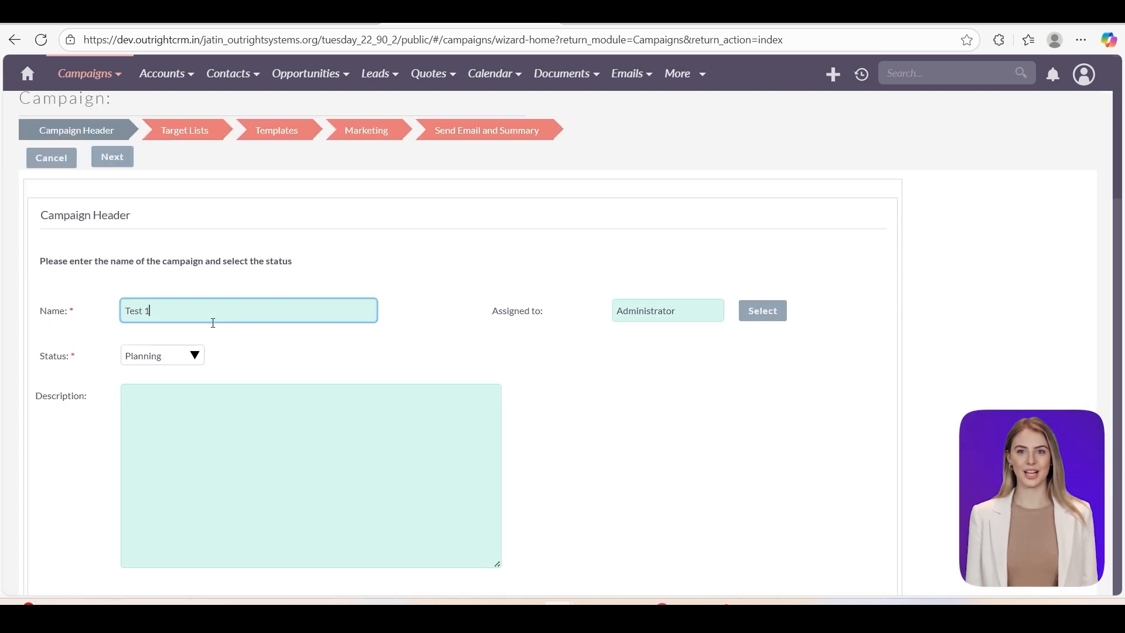
pyautogui.click(164, 299)
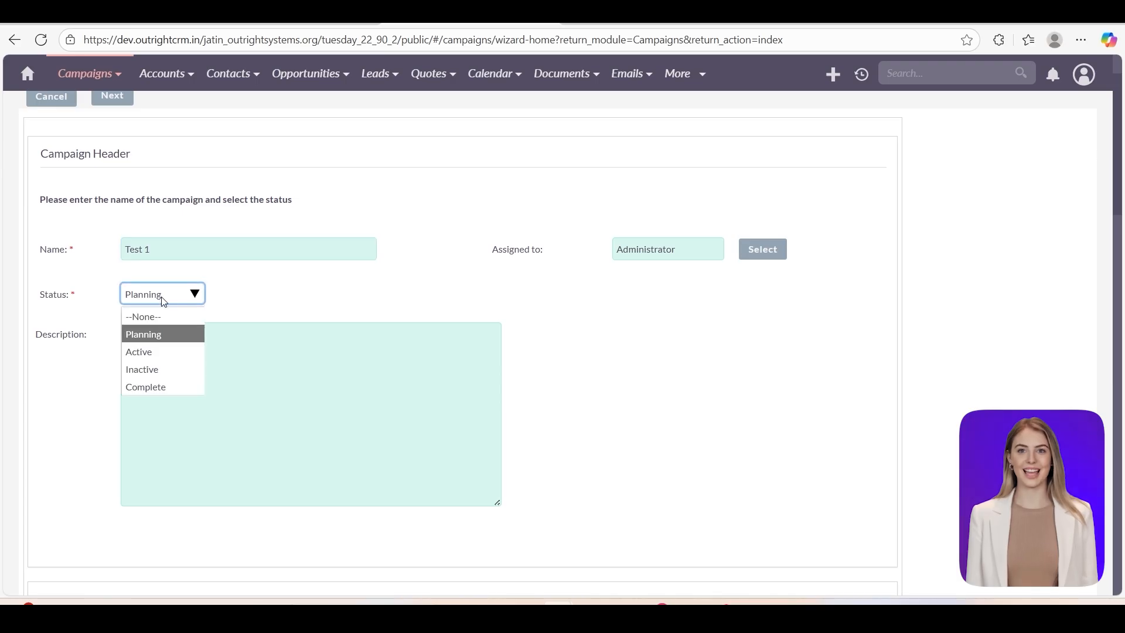
pyautogui.click(140, 352)
pyautogui.click(143, 346)
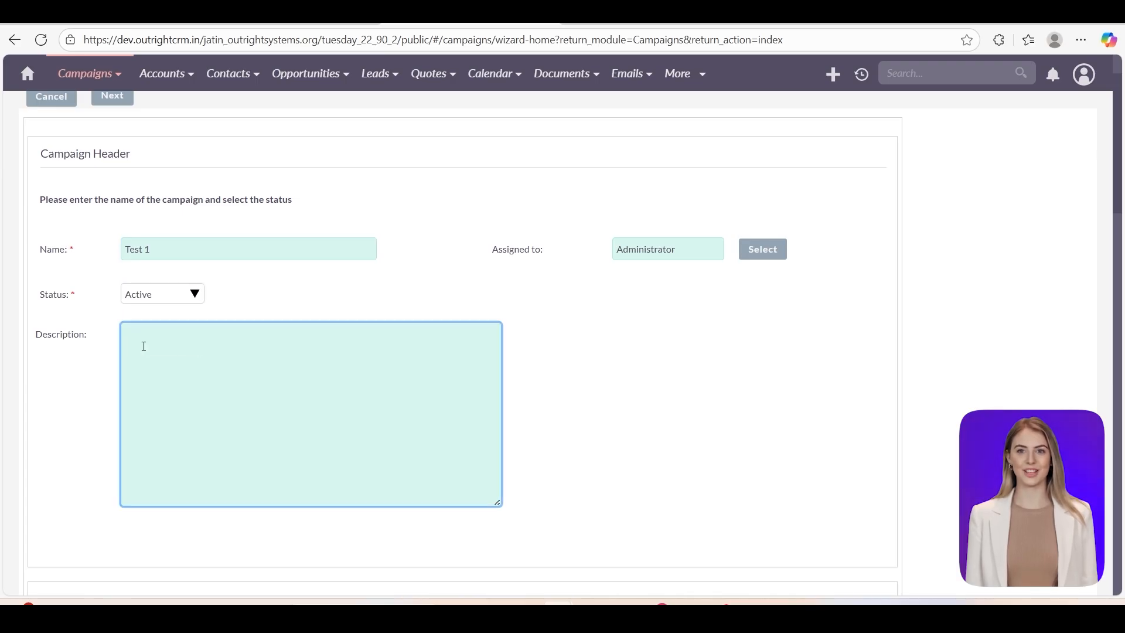
pyautogui.write('I am testing for multi contact')
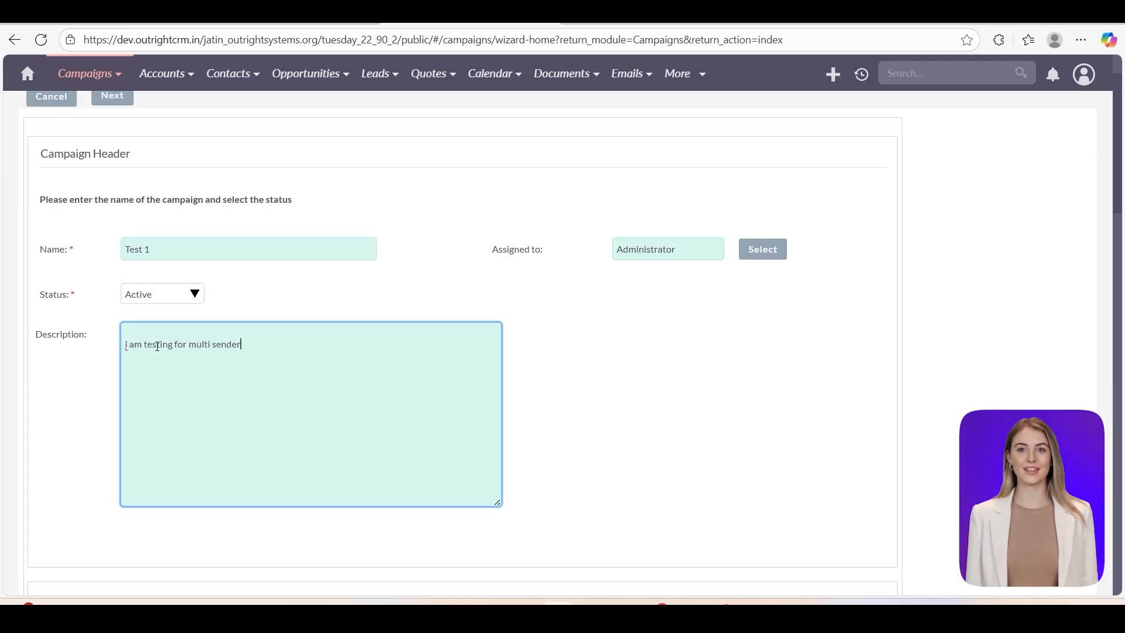
pyautogui.scroll(1, 382, 364)
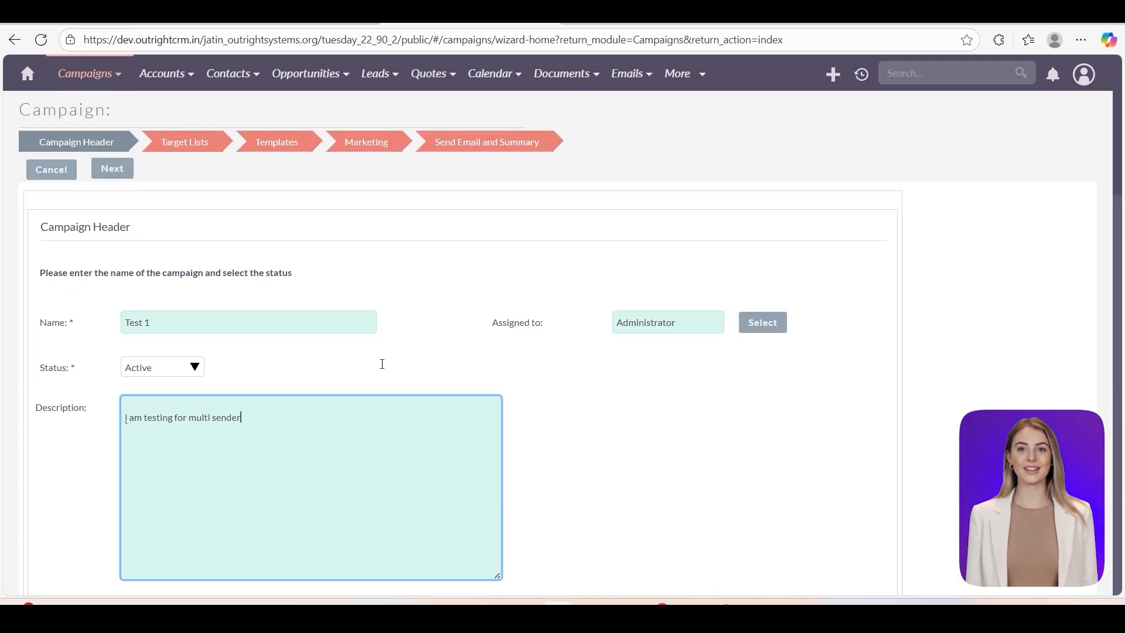
pyautogui.click(112, 172)
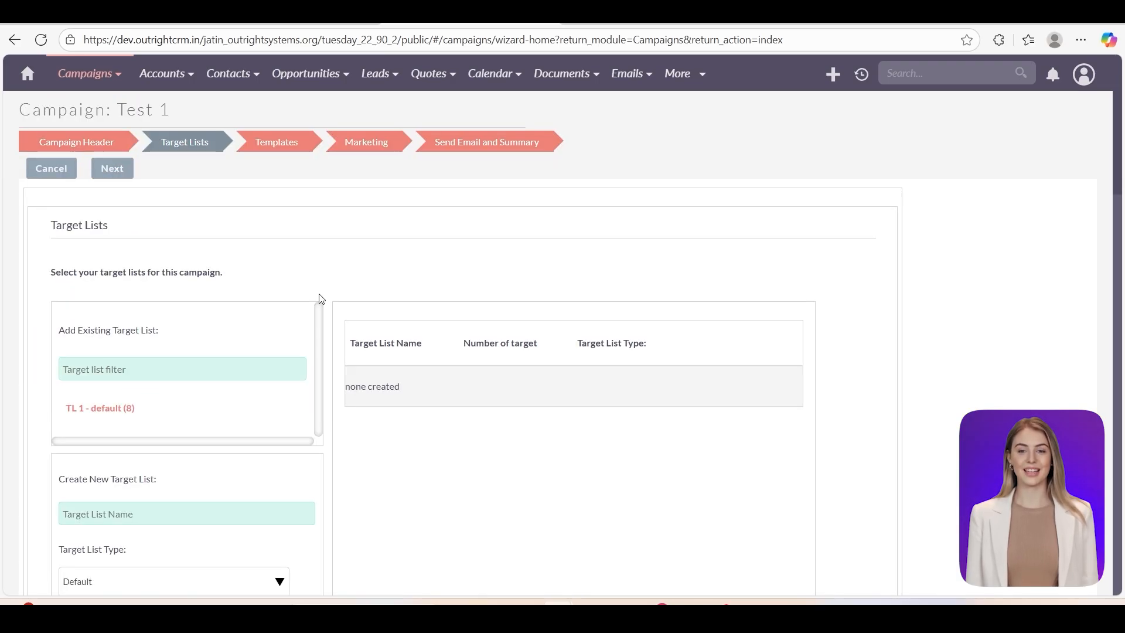
pyautogui.click(100, 408)
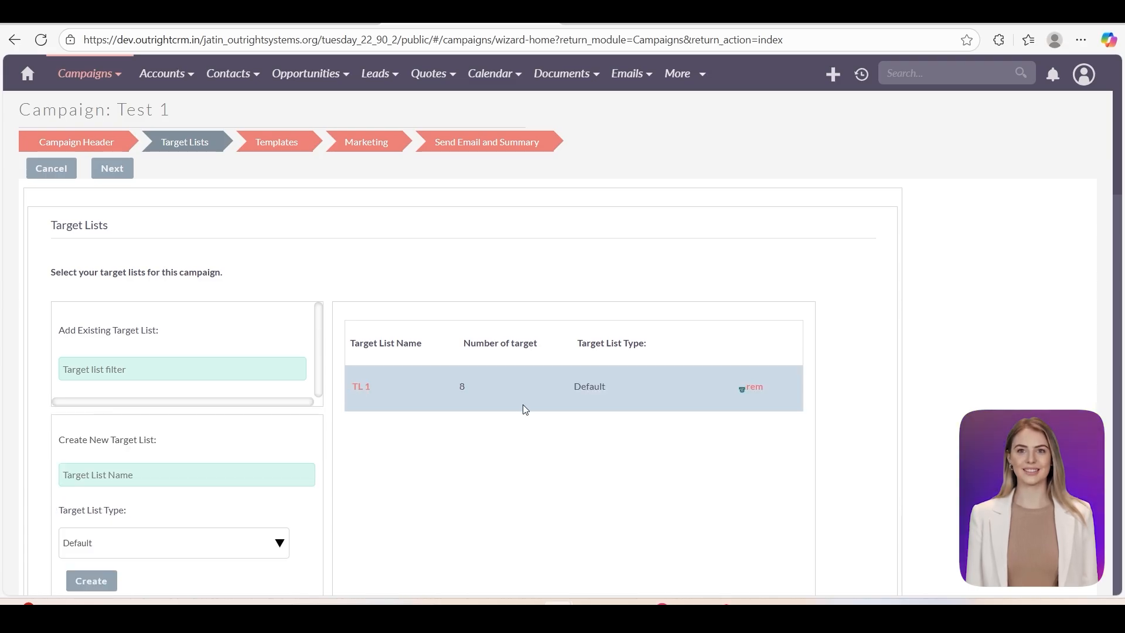
# - Add 'TL 1 - default (8)' to Test 1 and advance to the Templates step
pyautogui.scroll(-1, 523, 405)
pyautogui.scroll(1, 250, 232)
pyautogui.click(119, 171)
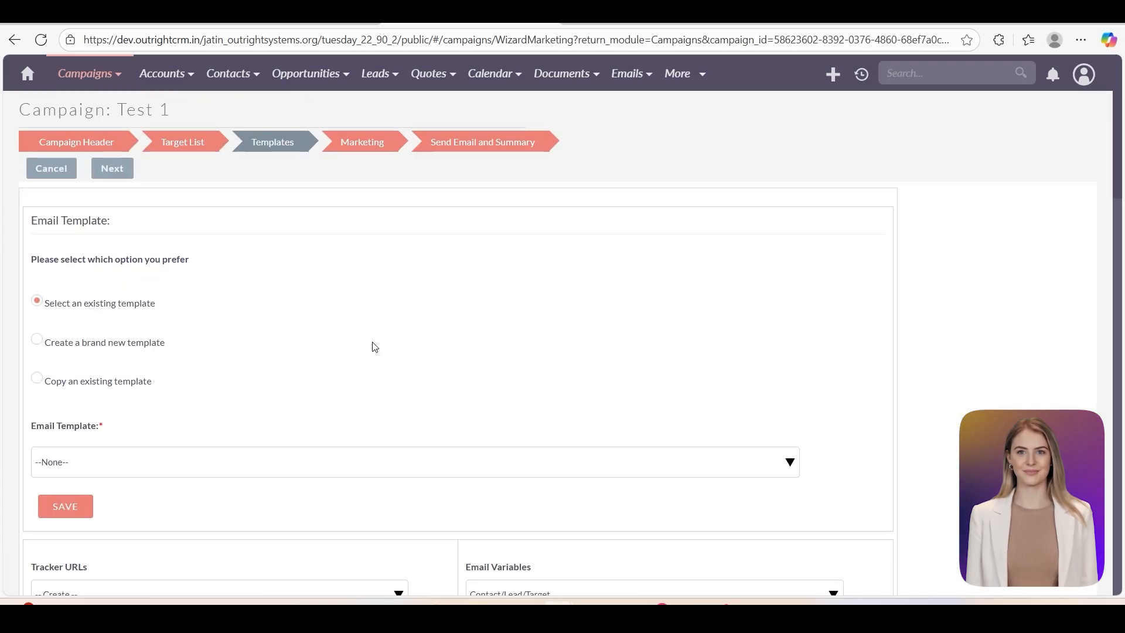
# - Select the existing Confirmed Opt In email template for Test 1 and advance to Marketing
pyautogui.click(40, 341)
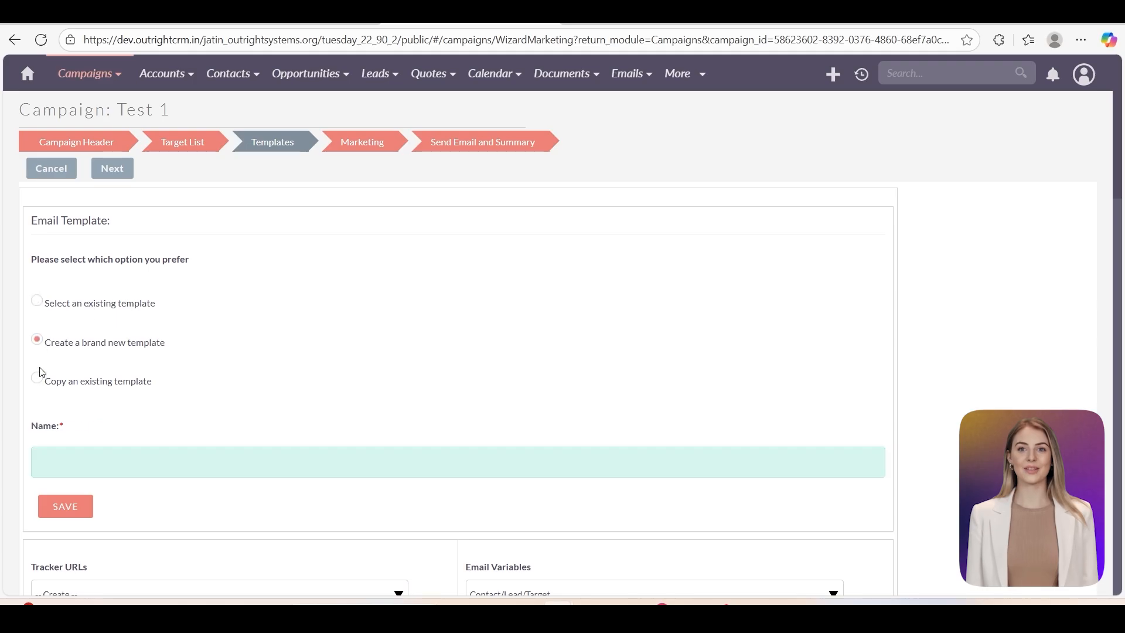
pyautogui.click(39, 381)
pyautogui.click(41, 303)
pyautogui.scroll(-1, 129, 328)
pyautogui.click(128, 389)
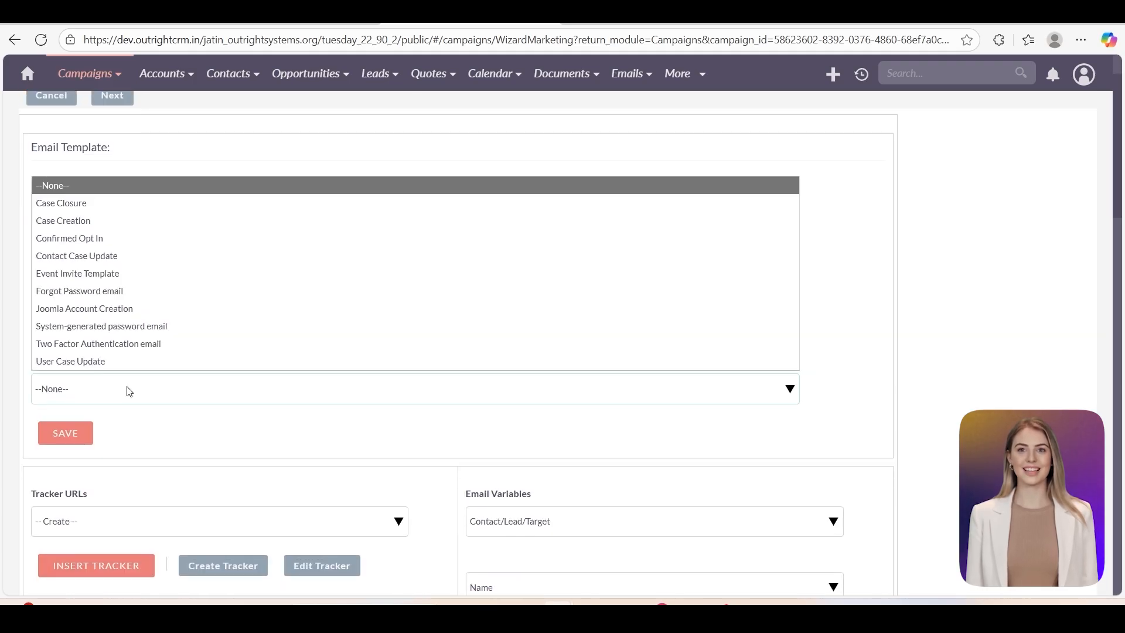
pyautogui.click(88, 238)
pyautogui.scroll(-1, 105, 398)
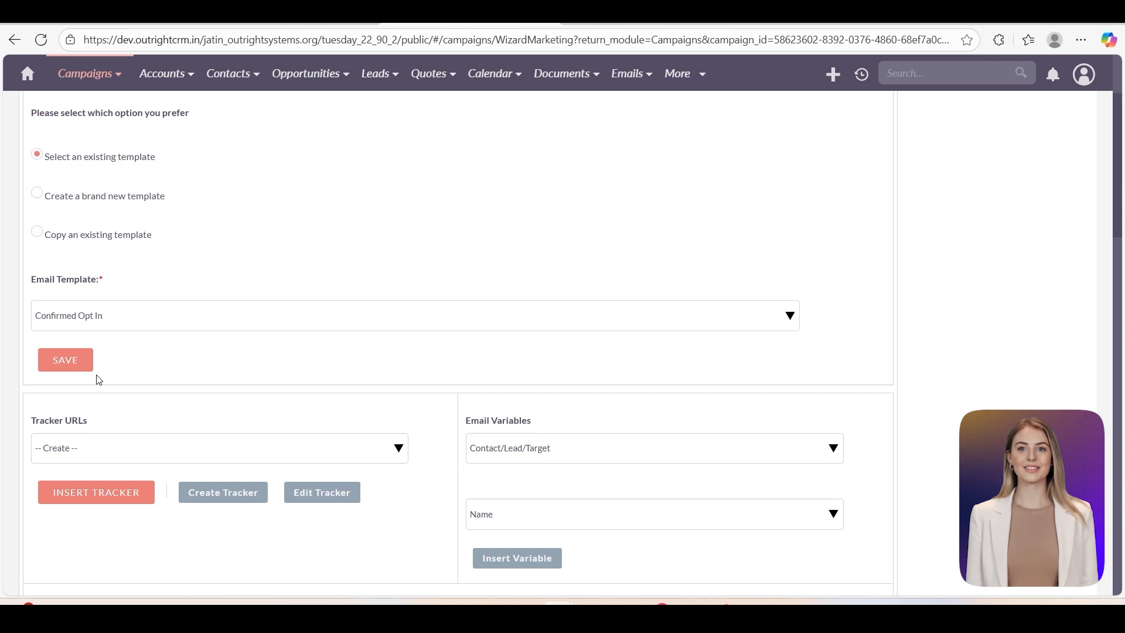
pyautogui.scroll(2, 128, 377)
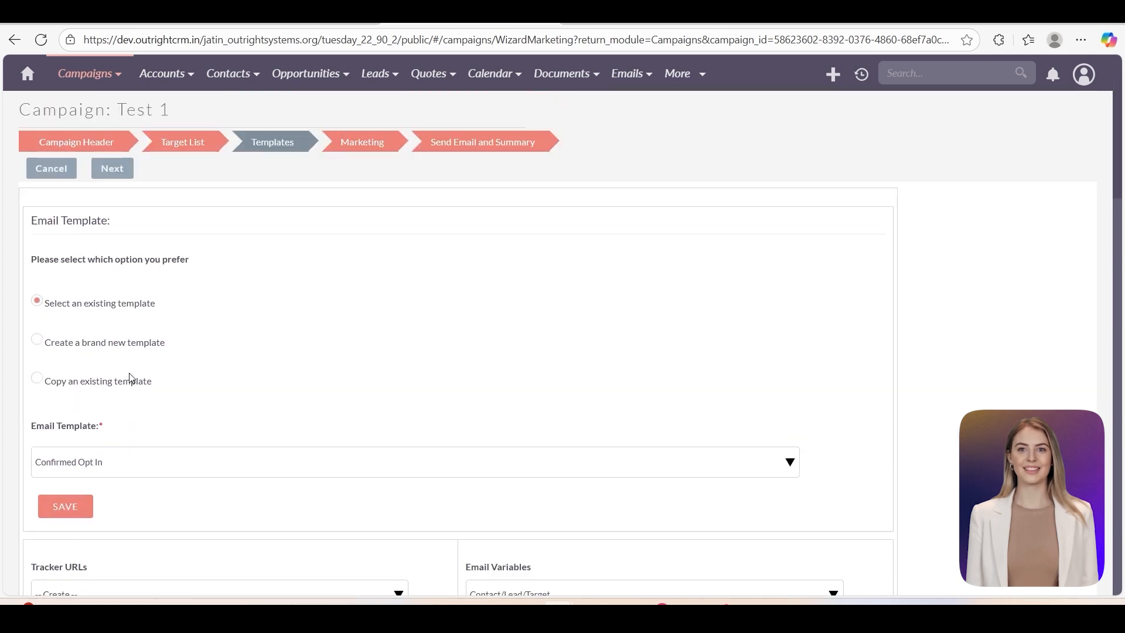
pyautogui.click(112, 170)
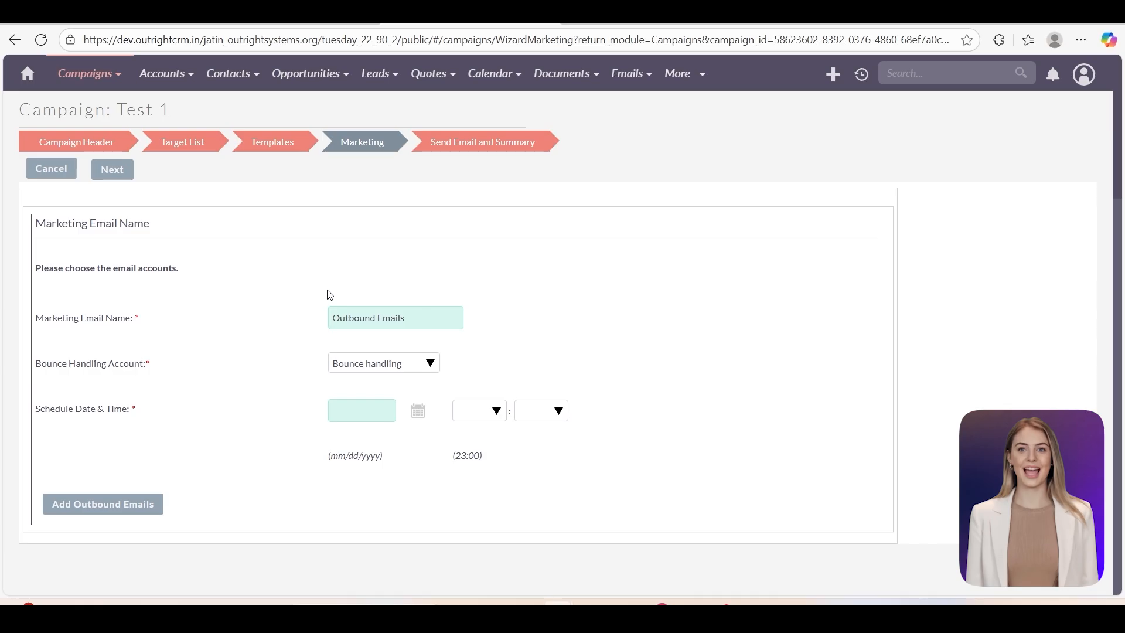
# - Schedule Test 1 for 10/15/2025 at 16:30 with three active outbound senders attached
pyautogui.click(361, 417)
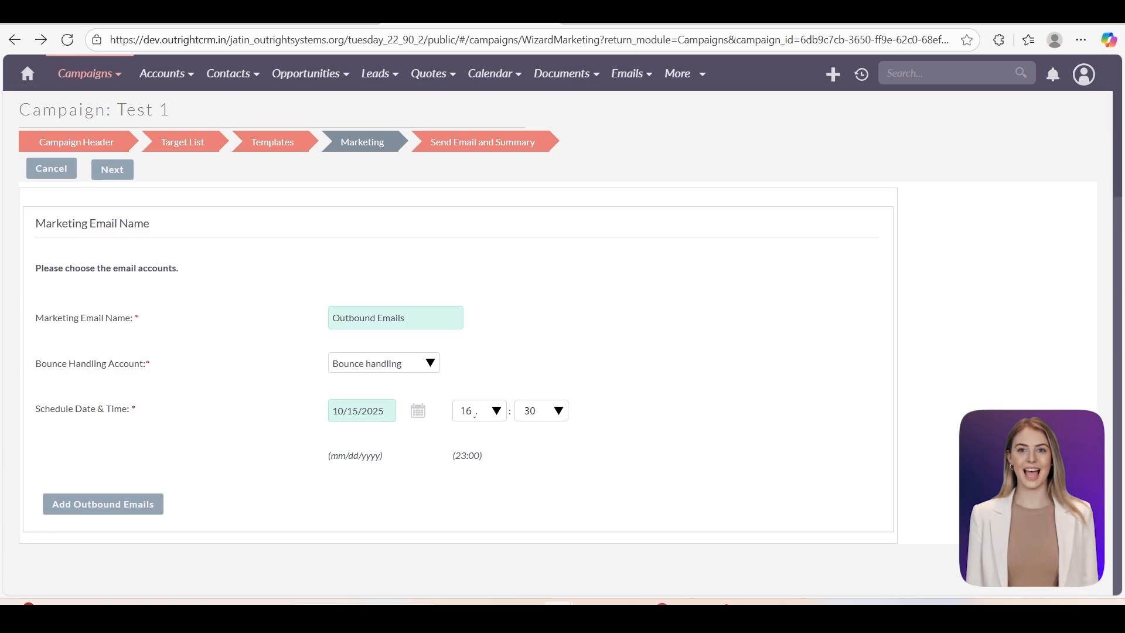
pyautogui.click(116, 507)
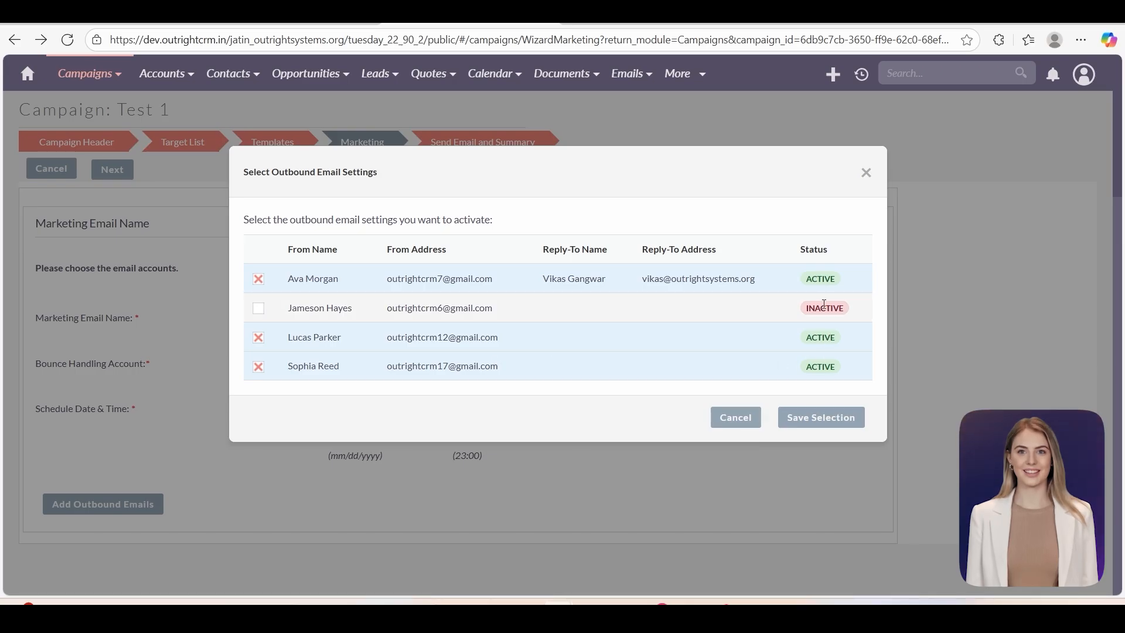
pyautogui.click(800, 420)
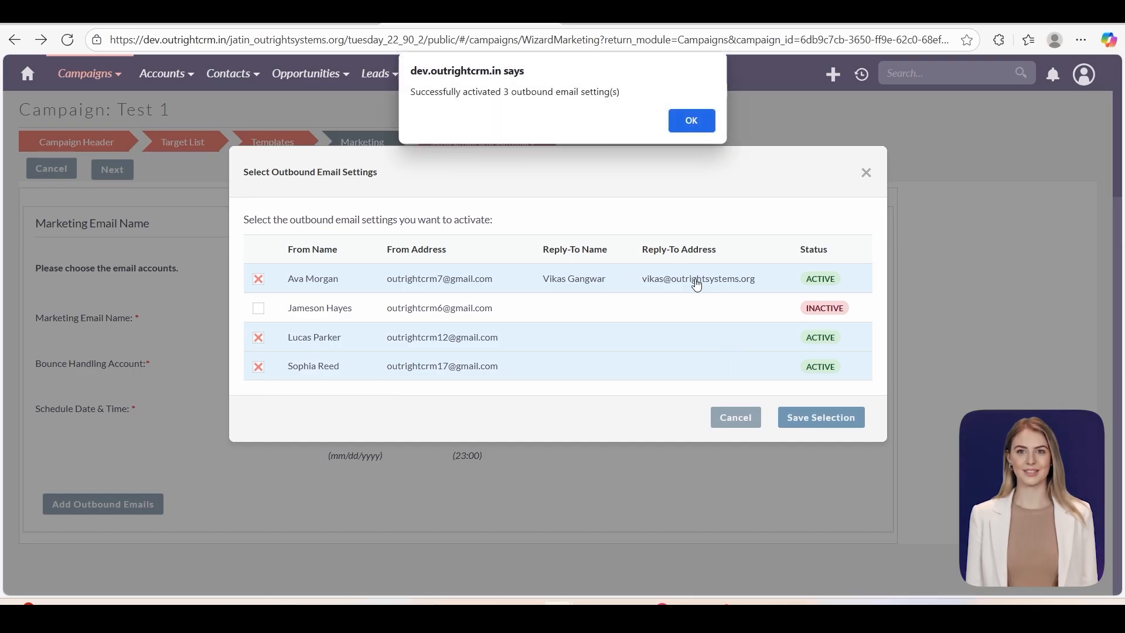
pyautogui.click(692, 121)
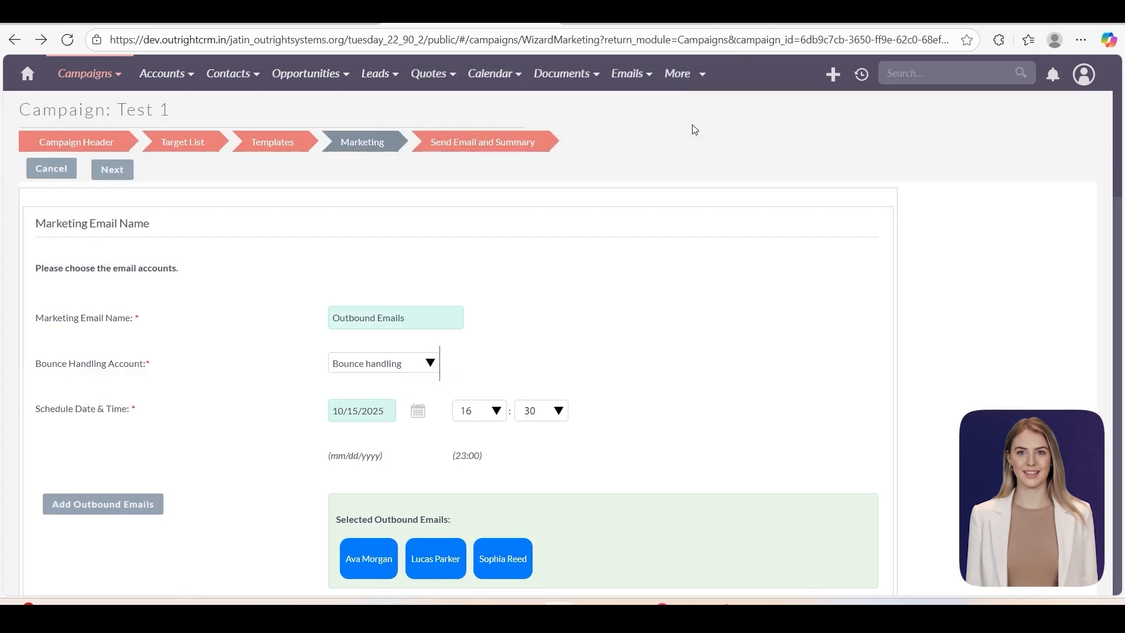
pyautogui.scroll(-1, 388, 449)
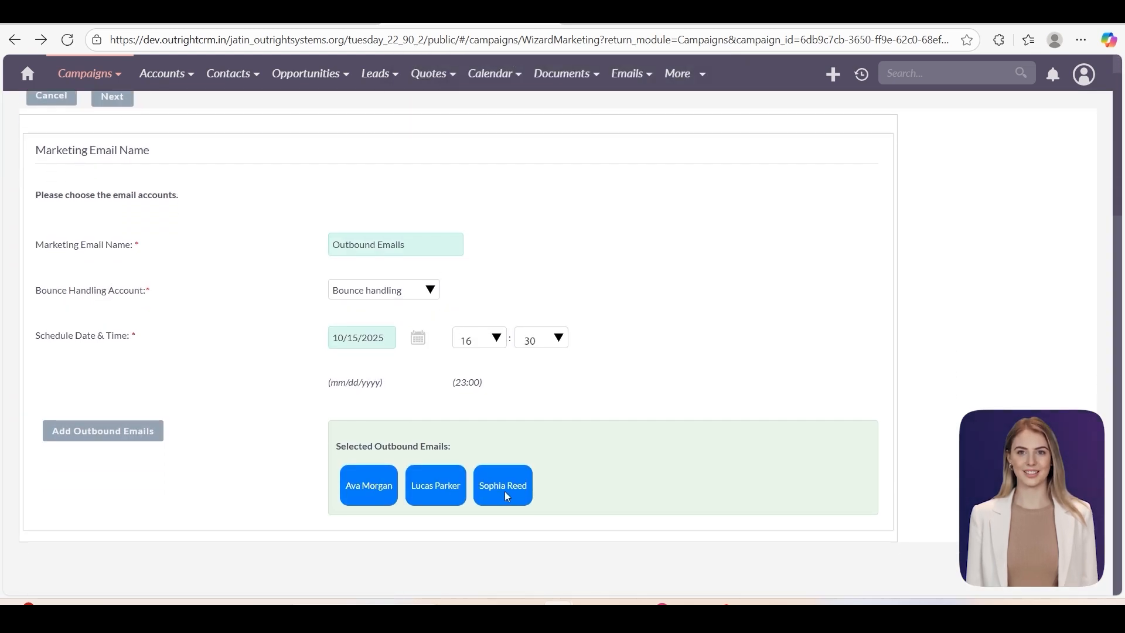
pyautogui.scroll(-1, 508, 489)
pyautogui.scroll(2, 272, 294)
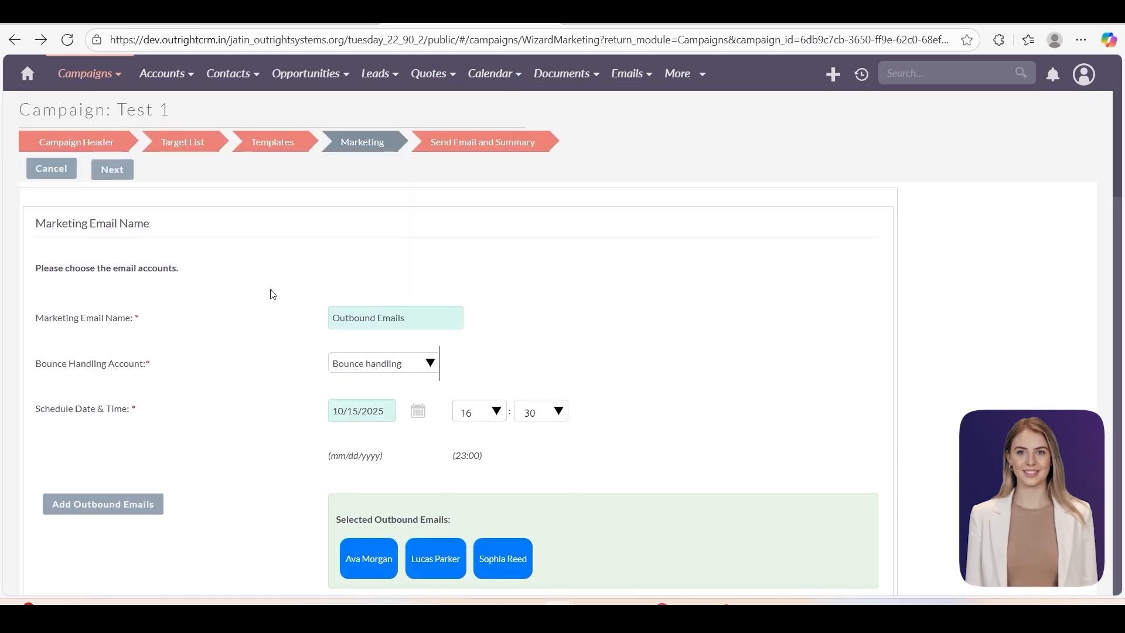
pyautogui.click(113, 174)
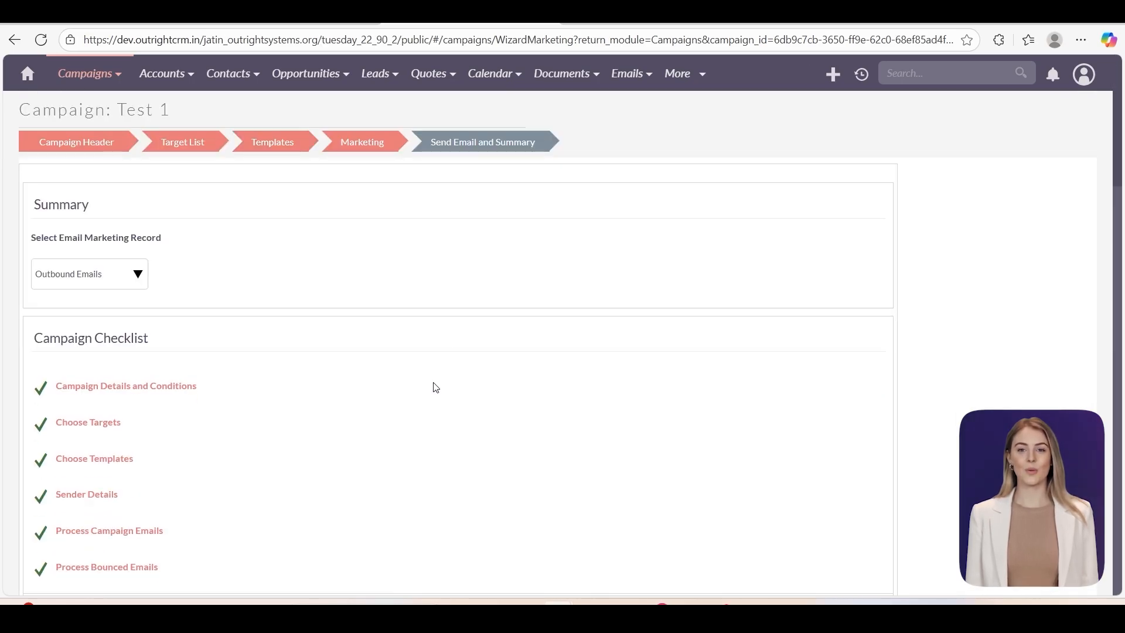
# - Open Test 1's View Status report and expand its queued messages for 10/15/2025 16:30
pyautogui.scroll(-3, 437, 387)
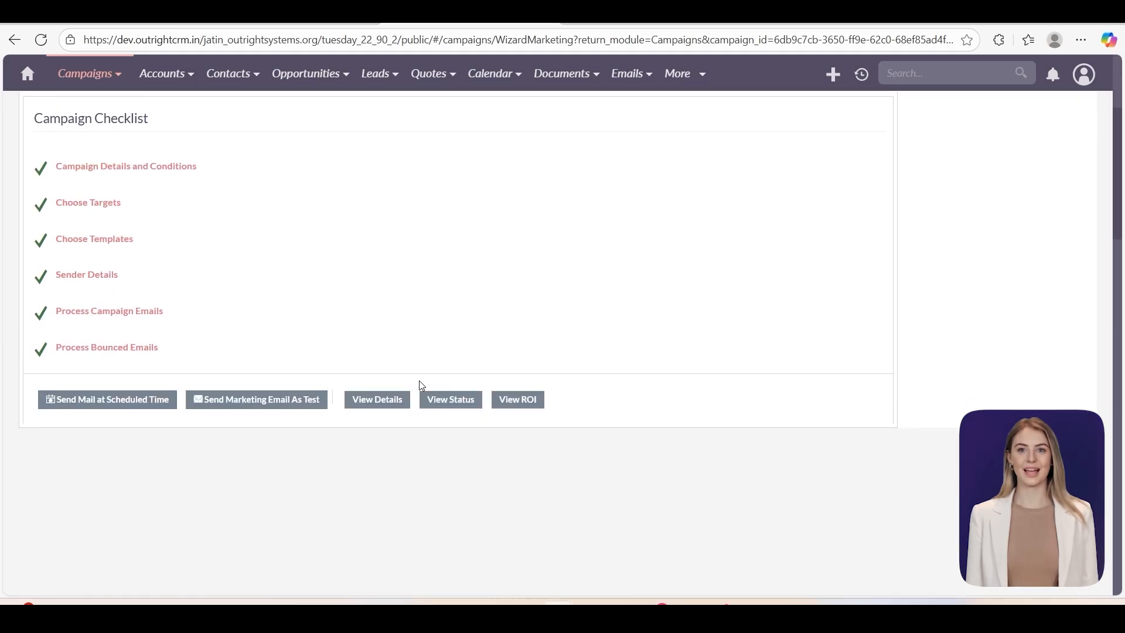
pyautogui.scroll(3, 404, 381)
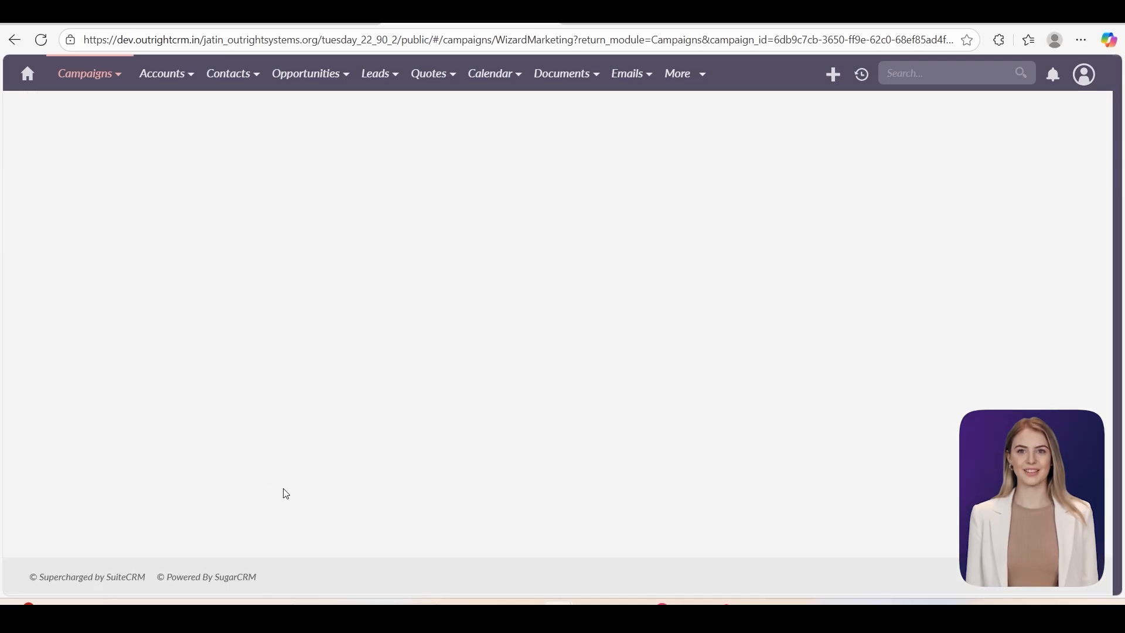
pyautogui.scroll(-3, 372, 493)
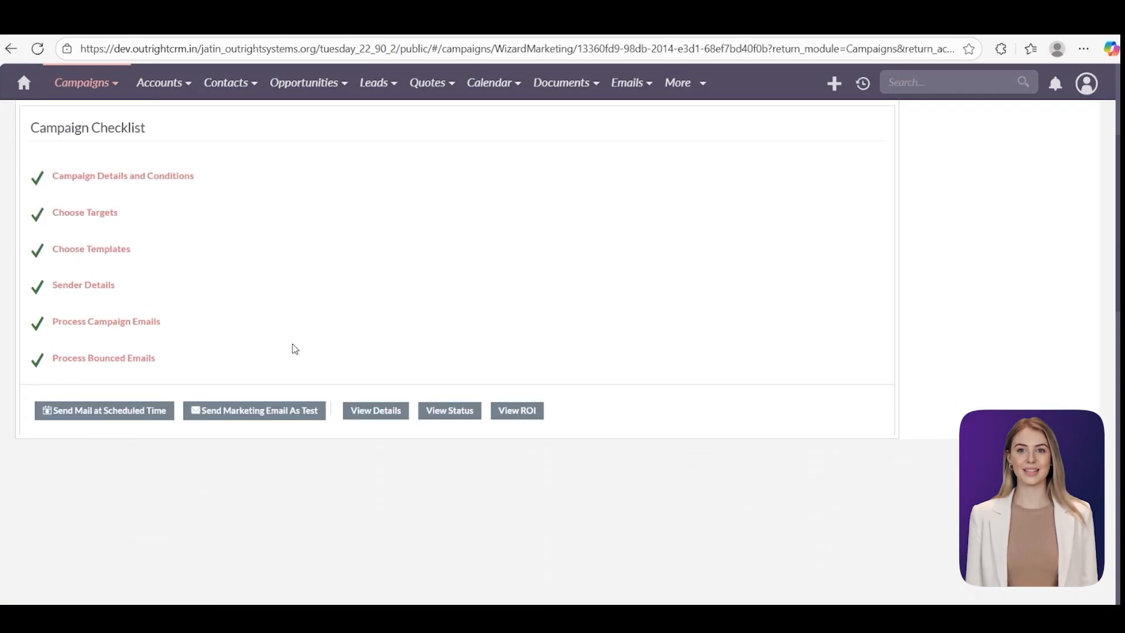
pyautogui.scroll(1, 295, 349)
pyautogui.click(461, 482)
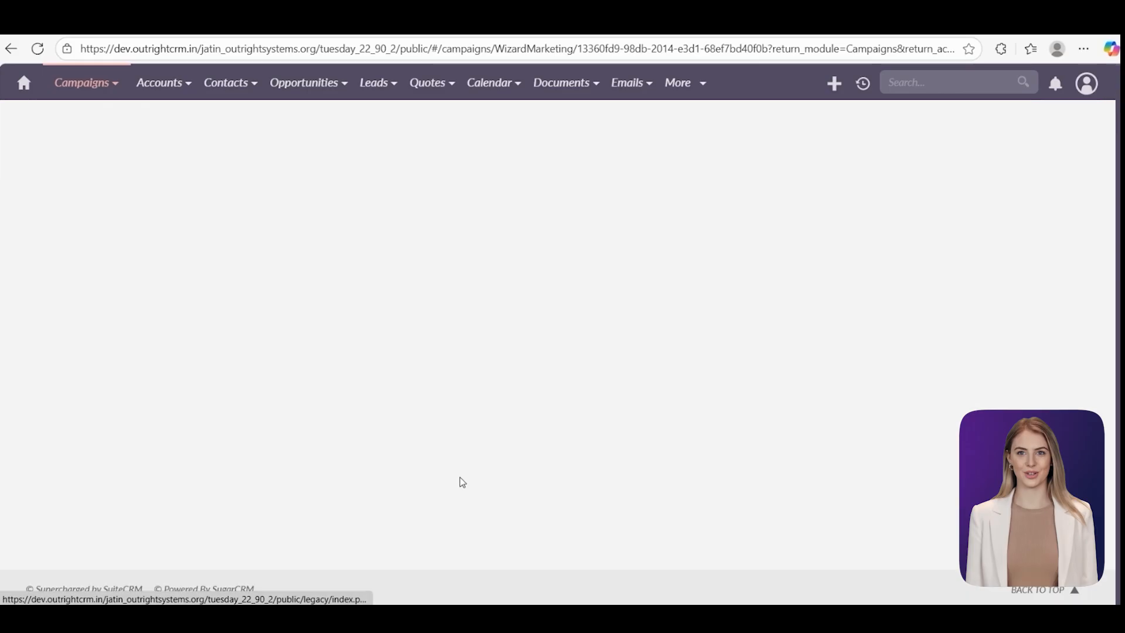
pyautogui.scroll(-10, 493, 434)
pyautogui.click(81, 339)
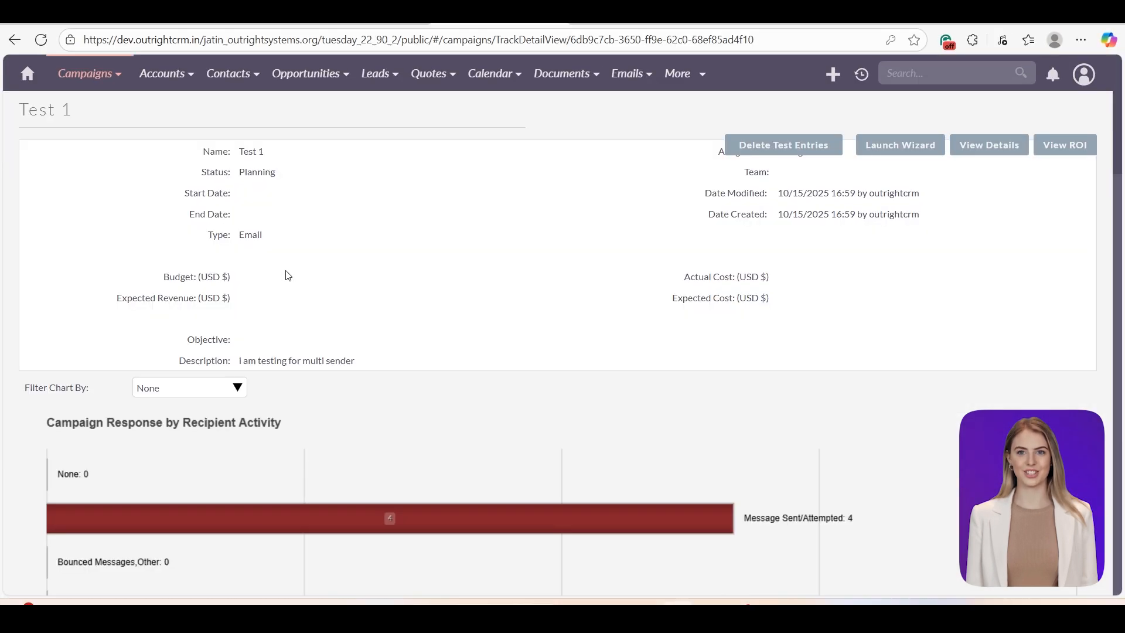
# - Scroll through Test 1's response chart, message queue, and viewed, opted-out and suppressed recipient lists
pyautogui.scroll(-5, 305, 351)
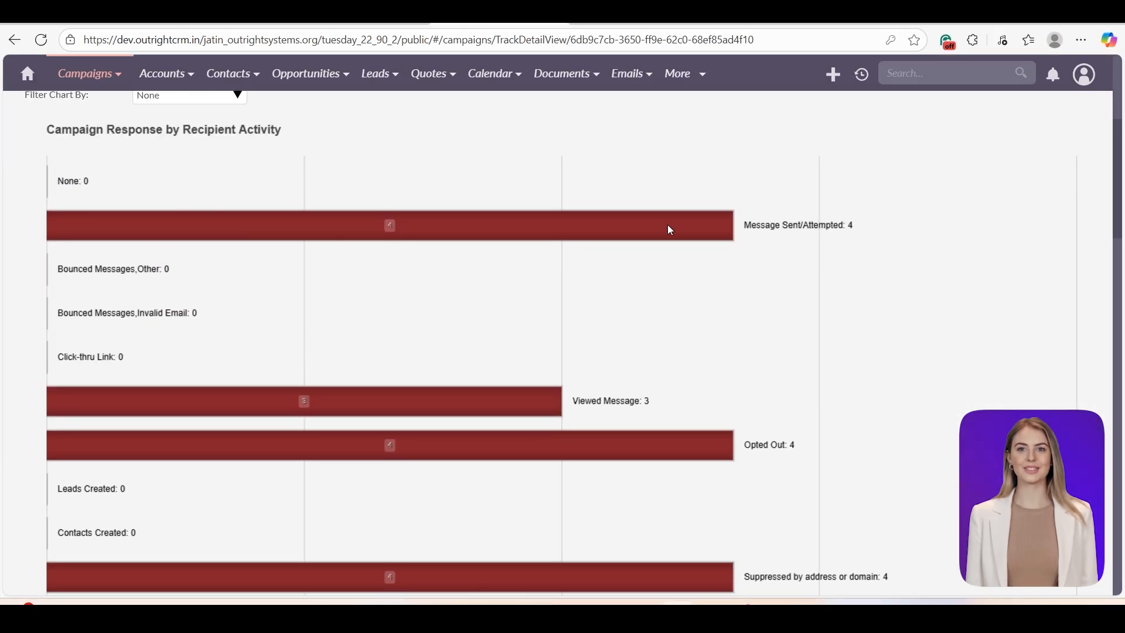
pyautogui.scroll(-3, 834, 234)
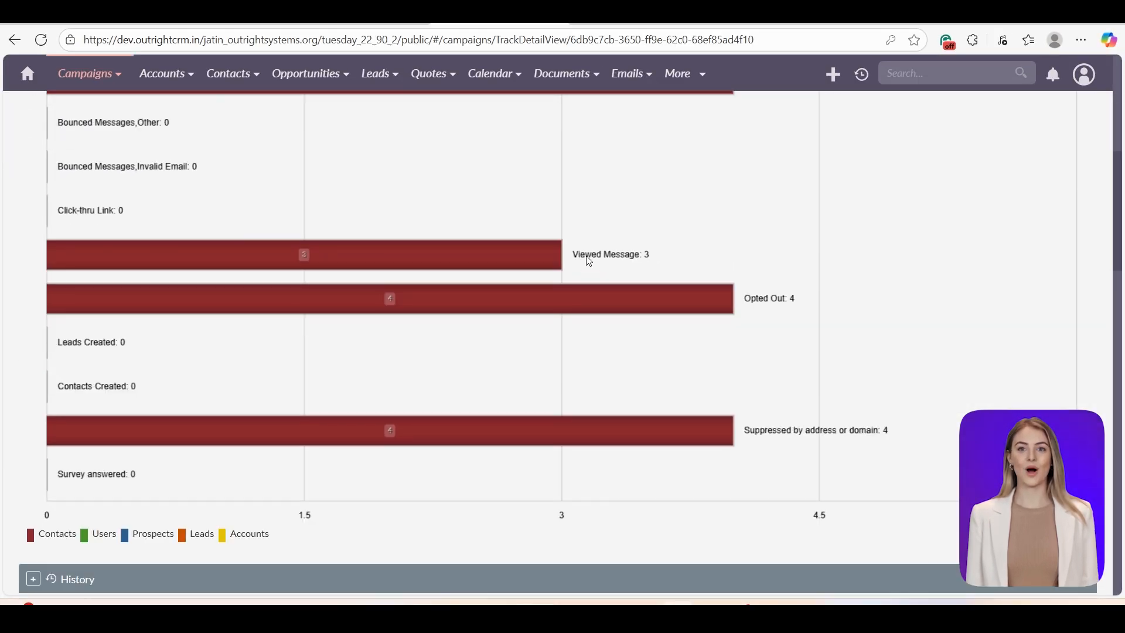
pyautogui.scroll(-3, 776, 299)
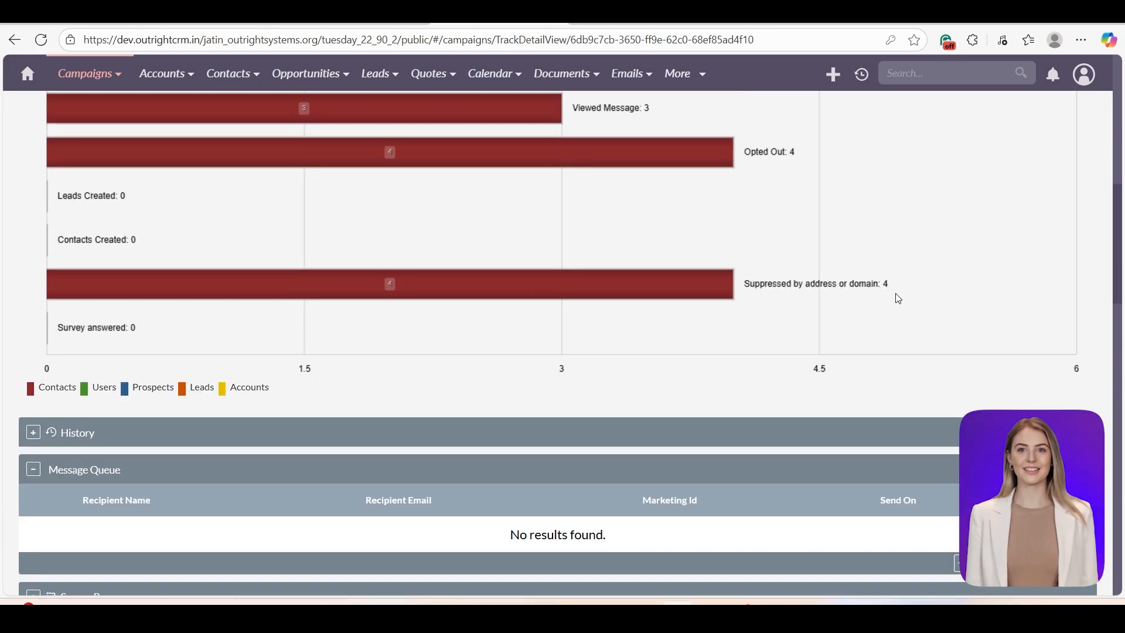
pyautogui.scroll(-5, 896, 296)
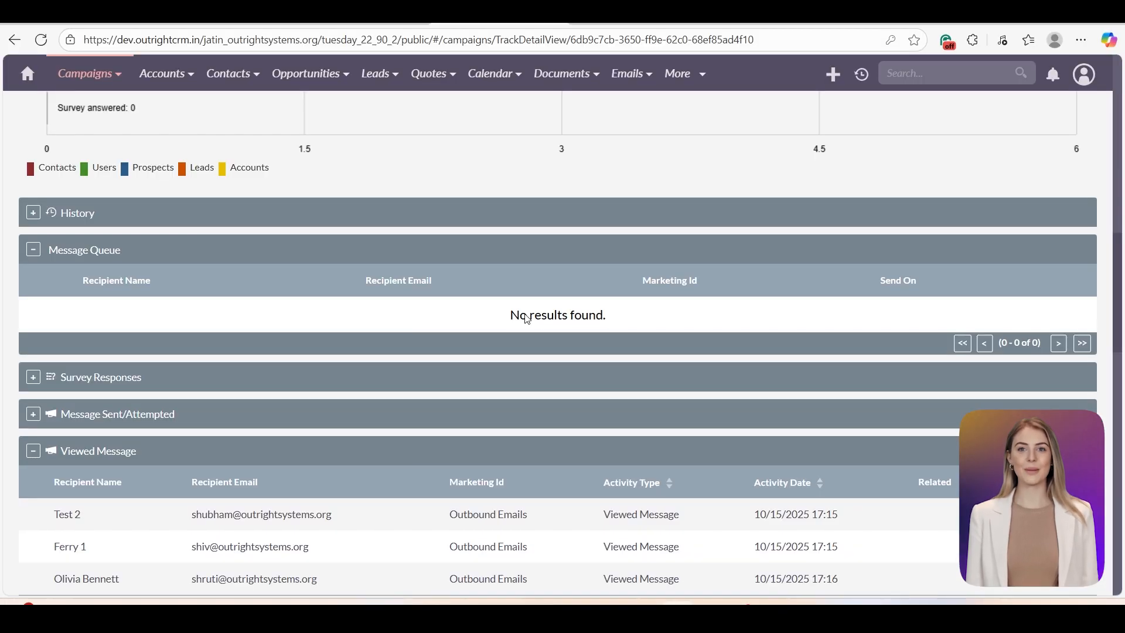
pyautogui.scroll(-4, 420, 314)
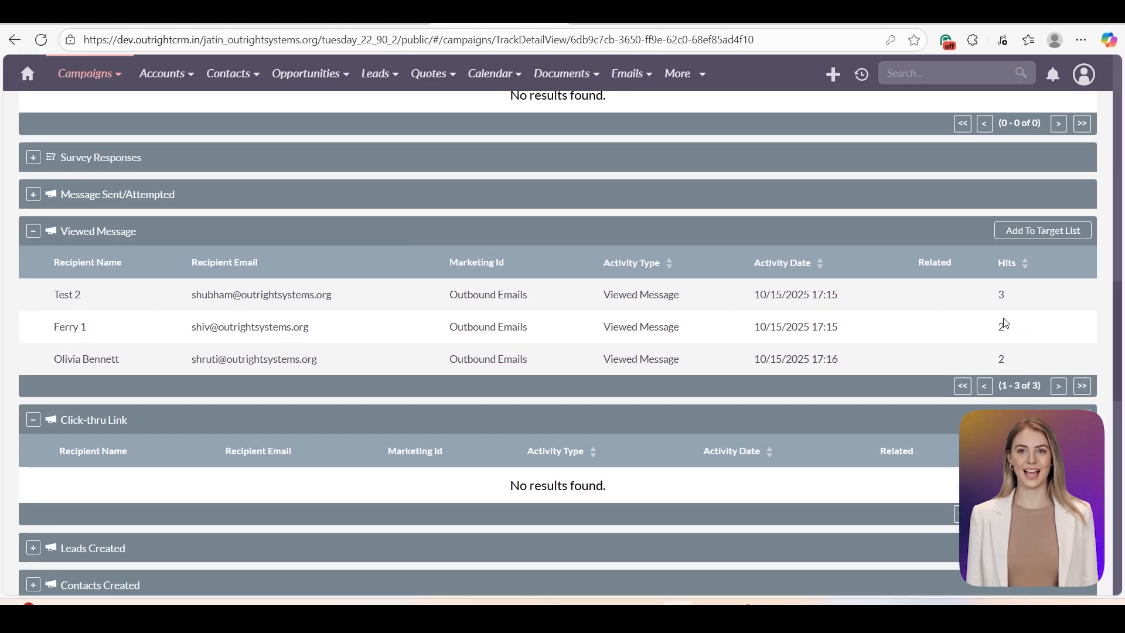
pyautogui.scroll(-3, 759, 326)
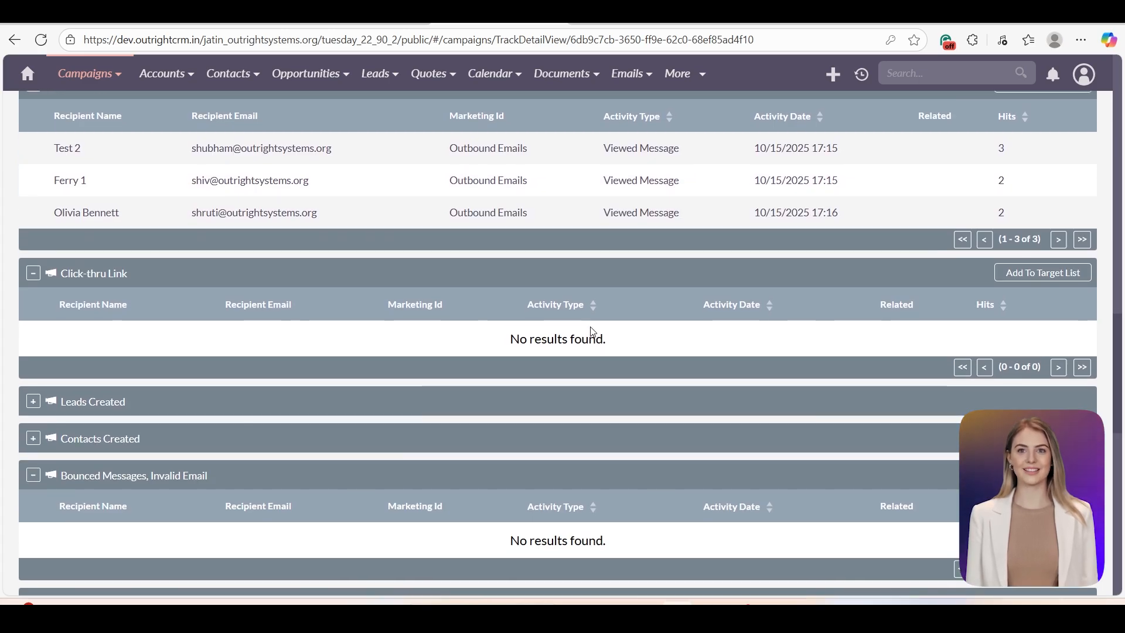
pyautogui.scroll(-4, 592, 332)
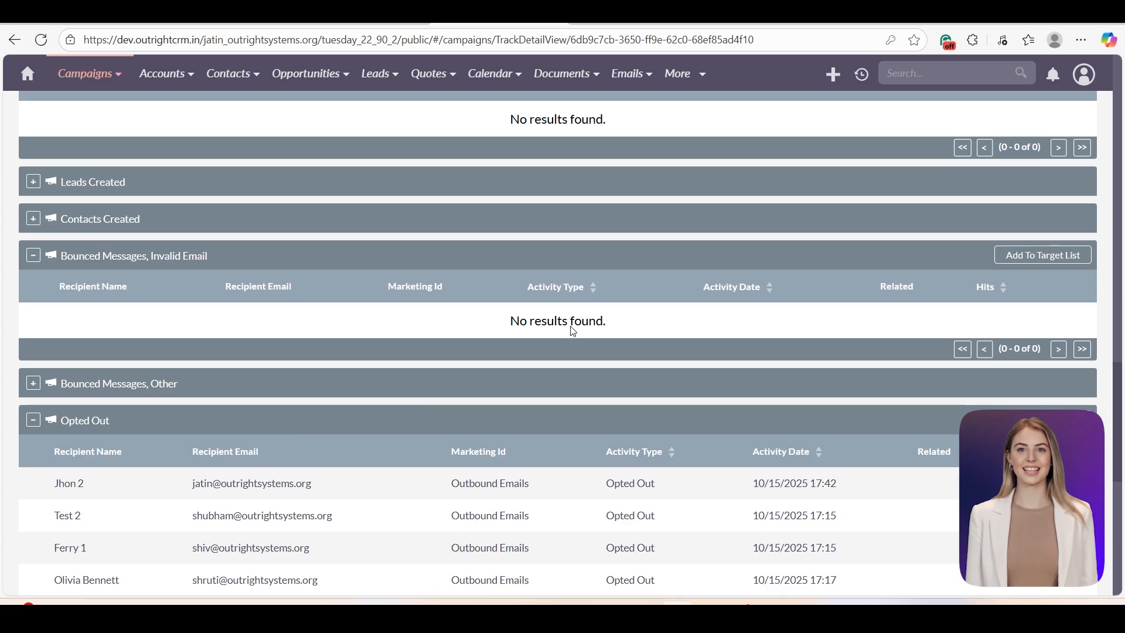
pyautogui.scroll(-3, 571, 328)
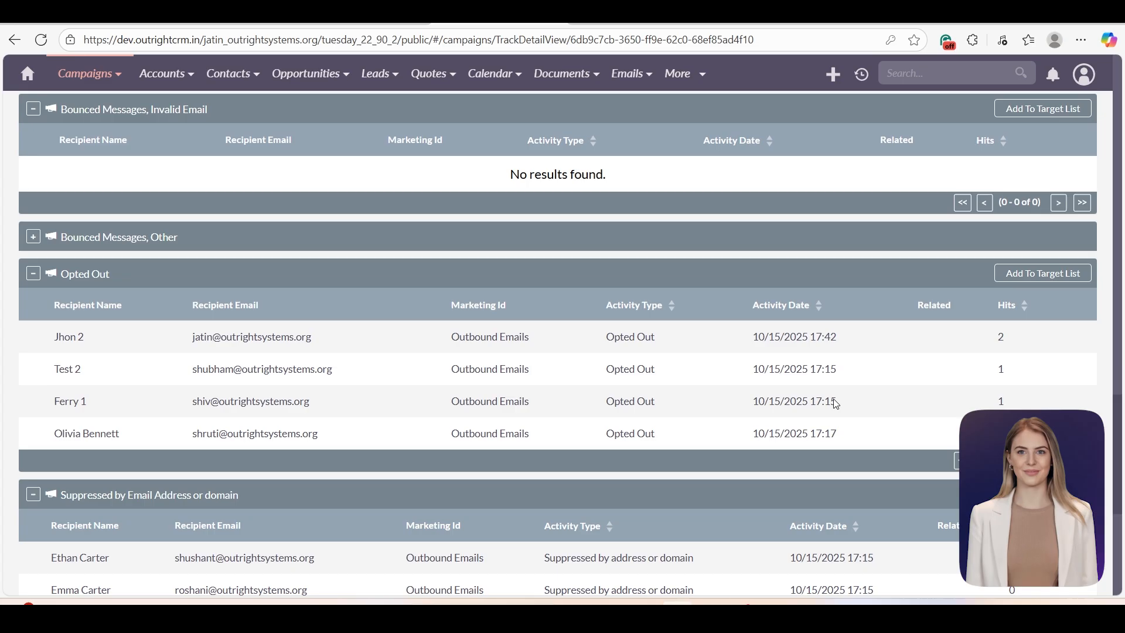
pyautogui.scroll(-4, 835, 404)
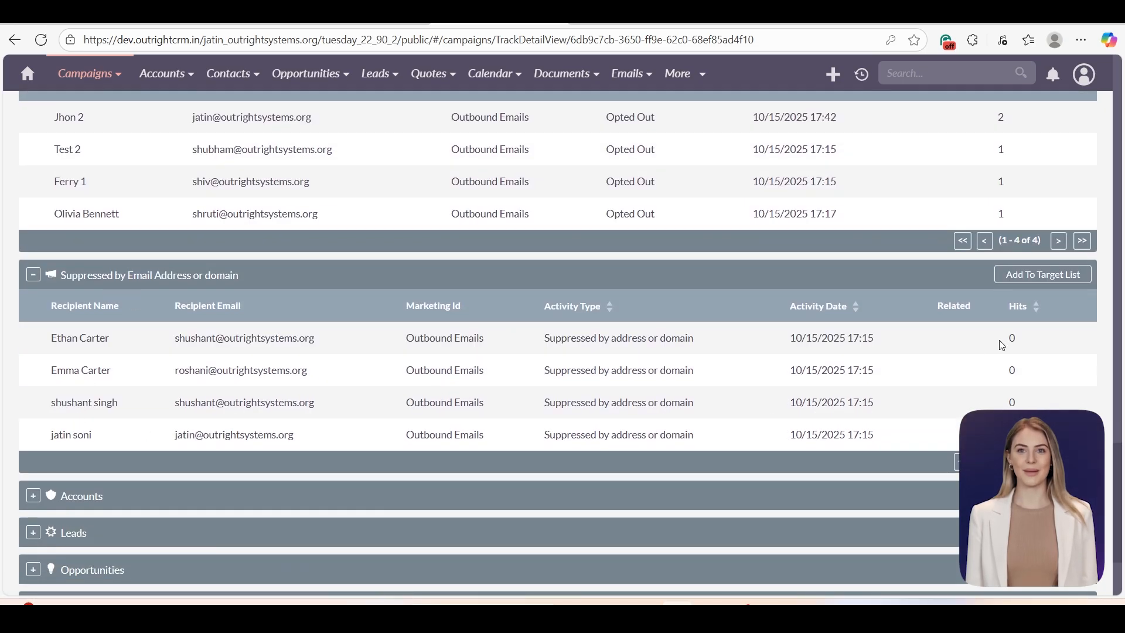
pyautogui.scroll(-3, 1000, 340)
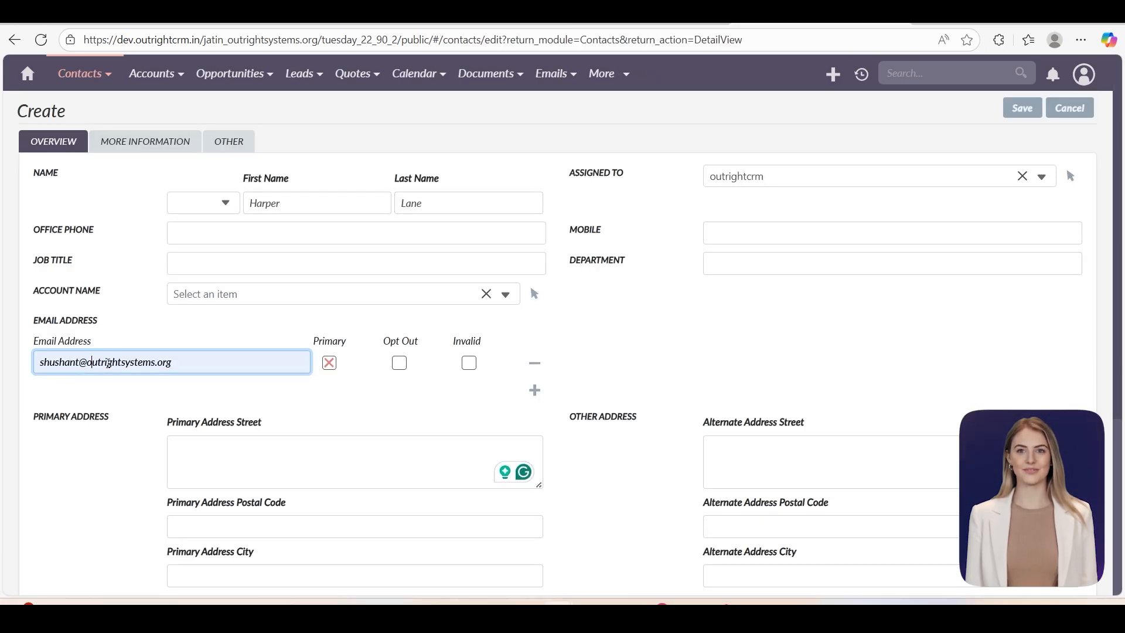
# - Save the two additional new contact records
pyautogui.click(1019, 116)
pyautogui.moveTo(82, 74)
pyautogui.click(78, 108)
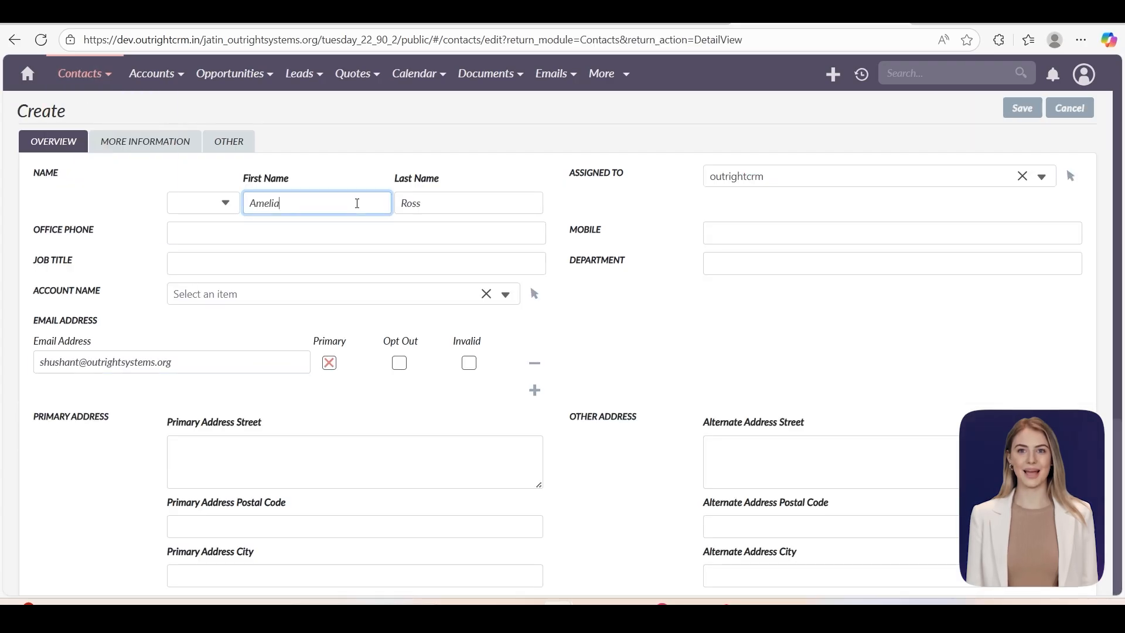
pyautogui.click(1023, 108)
# - Create target list TL2 of Default type with description 'Testing for Multi Sender'
pyautogui.moveTo(624, 86)
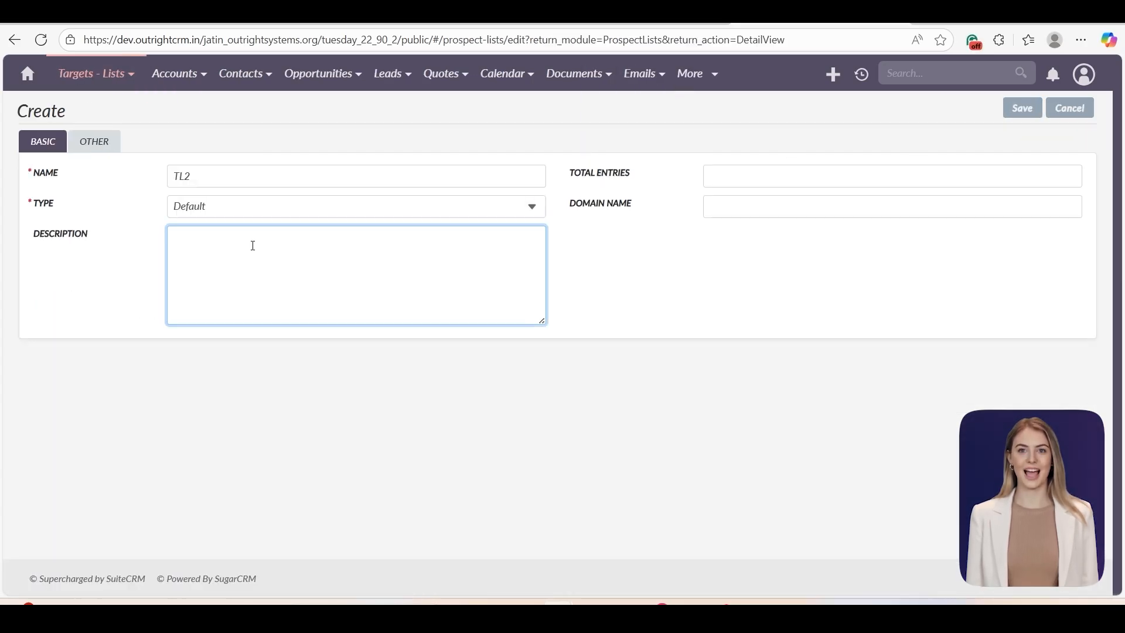
pyautogui.click(239, 177)
pyautogui.click(225, 206)
pyautogui.click(218, 233)
pyautogui.click(217, 242)
pyautogui.write('Testing for Multi Sender')
pyautogui.click(1023, 108)
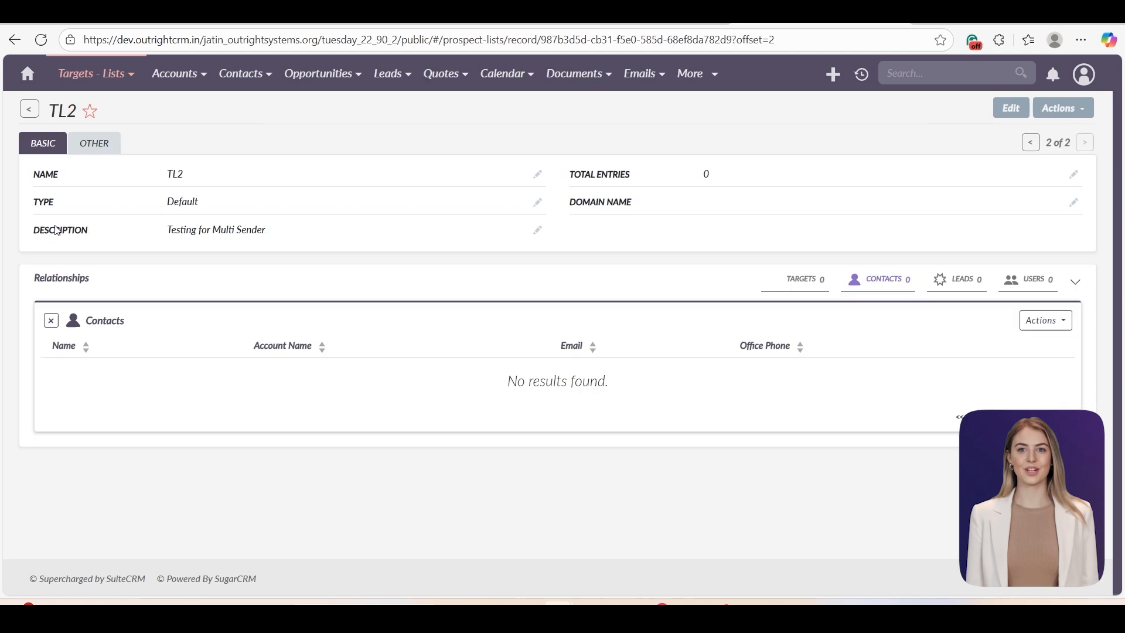
# - Link all ten existing contacts to the TL2 target list
pyautogui.click(1047, 320)
pyautogui.click(991, 361)
pyautogui.click(179, 229)
pyautogui.click(179, 257)
pyautogui.click(179, 284)
pyautogui.click(179, 312)
pyautogui.click(179, 340)
pyautogui.click(179, 368)
pyautogui.click(179, 396)
pyautogui.click(179, 423)
pyautogui.click(179, 451)
pyautogui.click(178, 479)
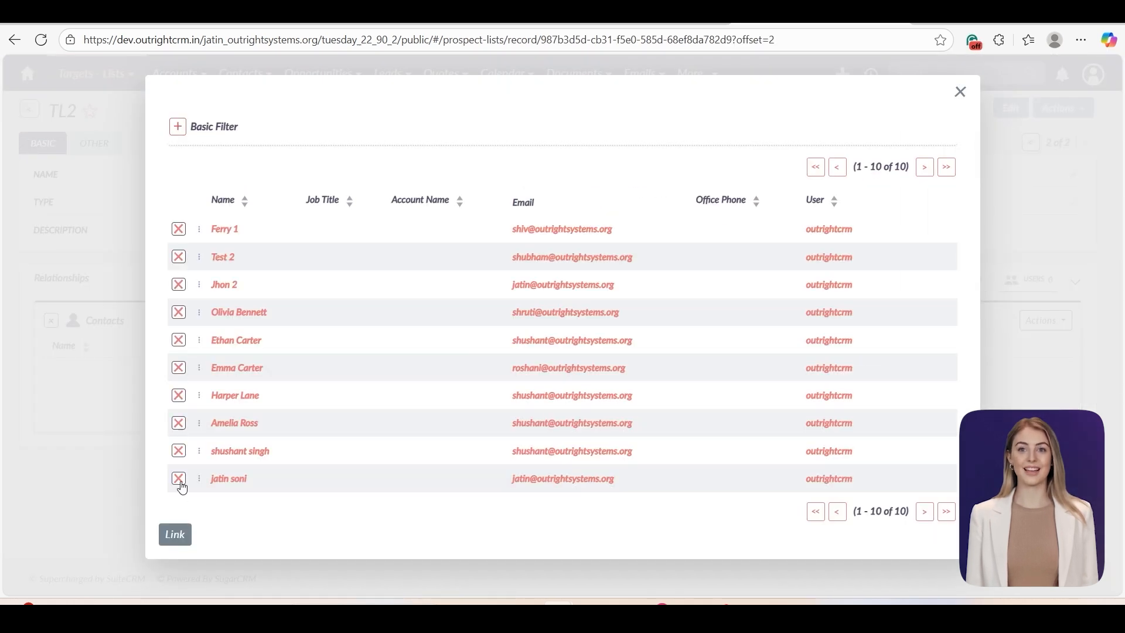
pyautogui.click(176, 535)
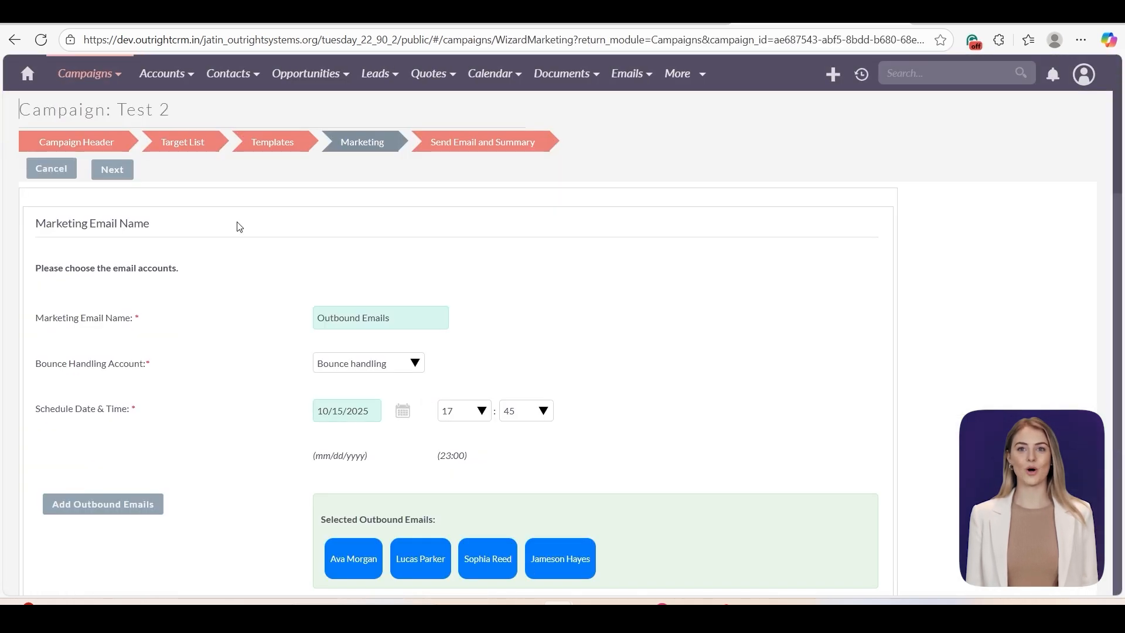
# - Advance Test 2 to Send Email and Summary, open its status, and review the nine address-suppressed recipients
pyautogui.click(123, 170)
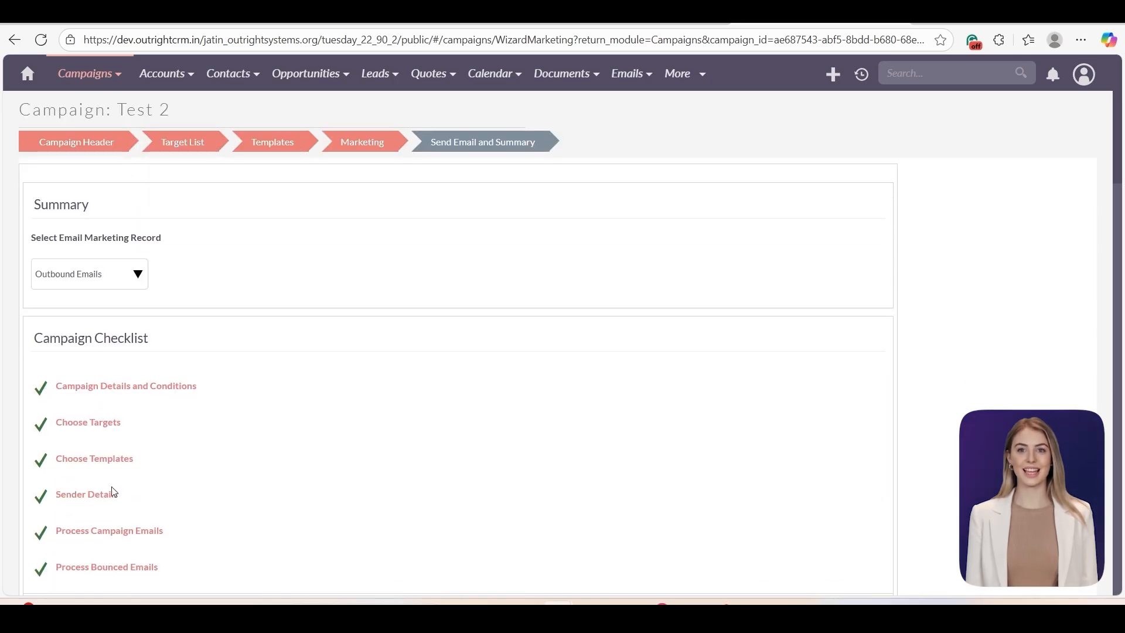
pyautogui.scroll(-1, 455, 528)
pyautogui.click(456, 558)
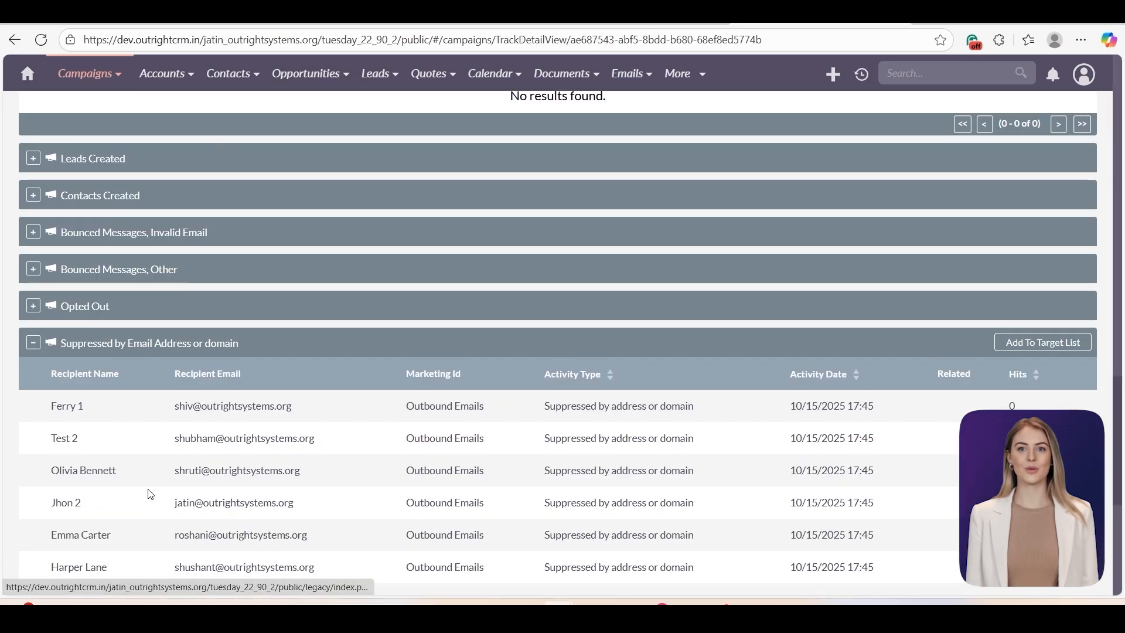
pyautogui.scroll(-2, 153, 478)
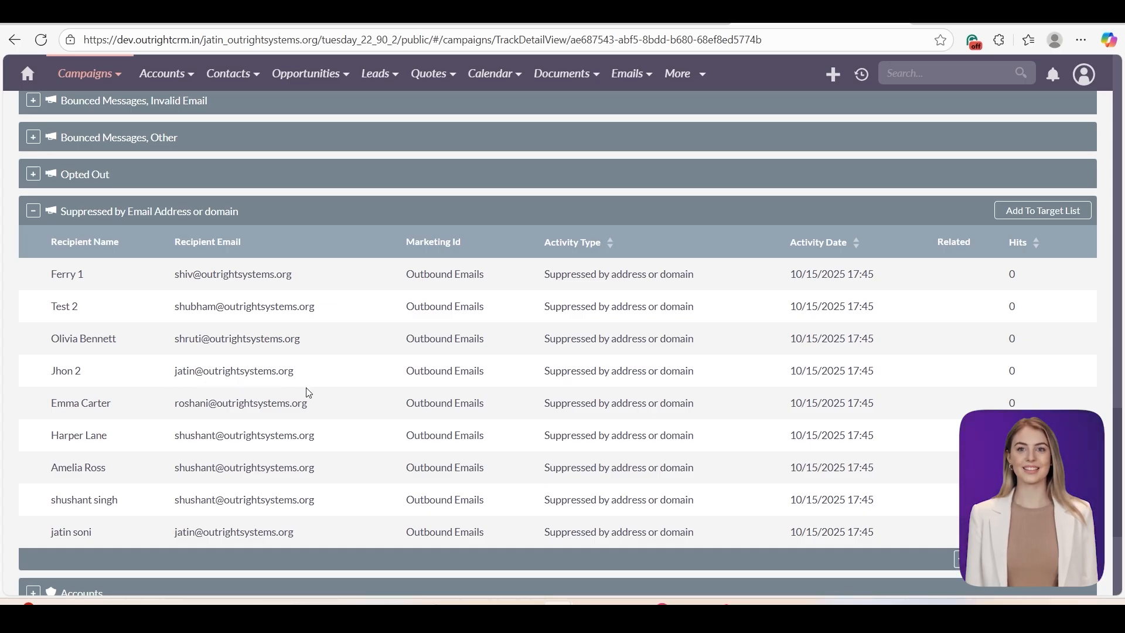
pyautogui.scroll(-2, 309, 392)
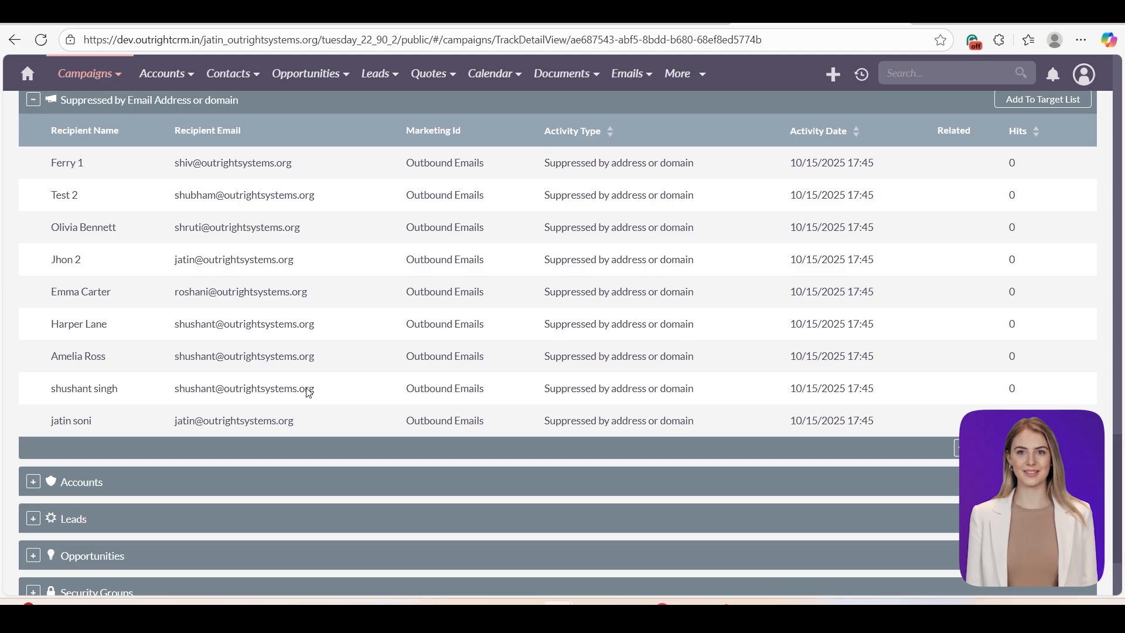